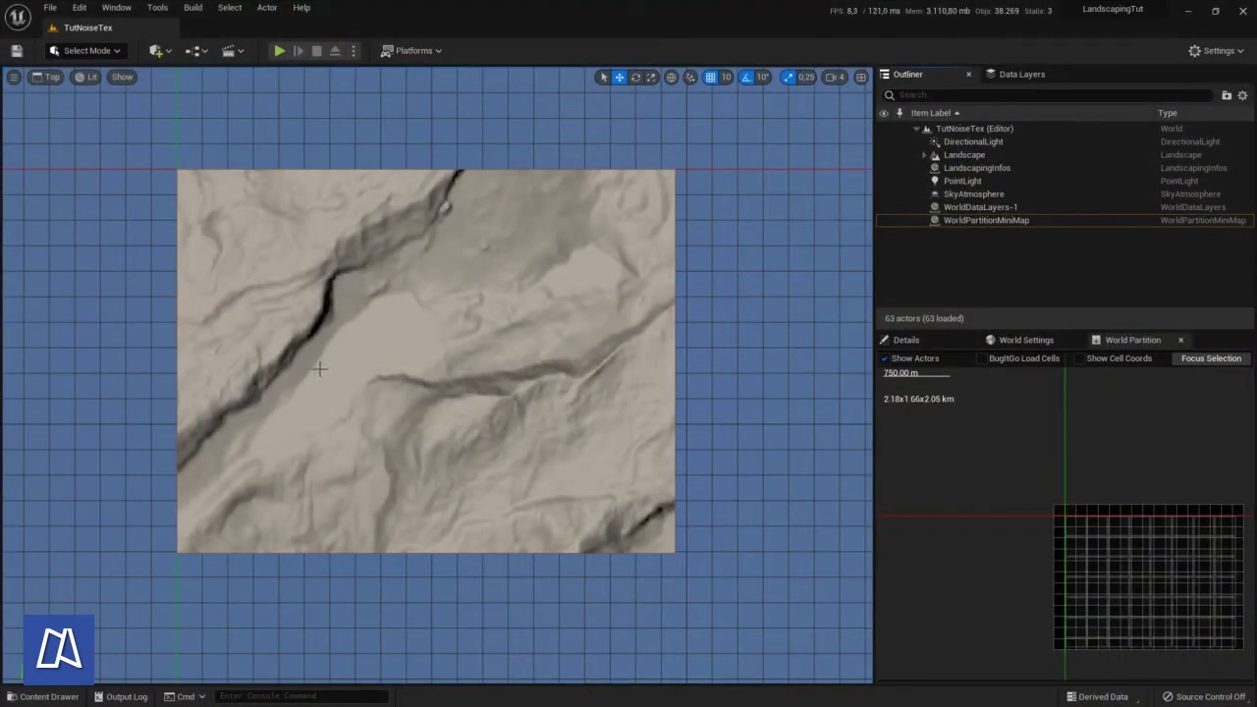
Open the Landscaping tool window from the Window menu
left_click(116, 6)
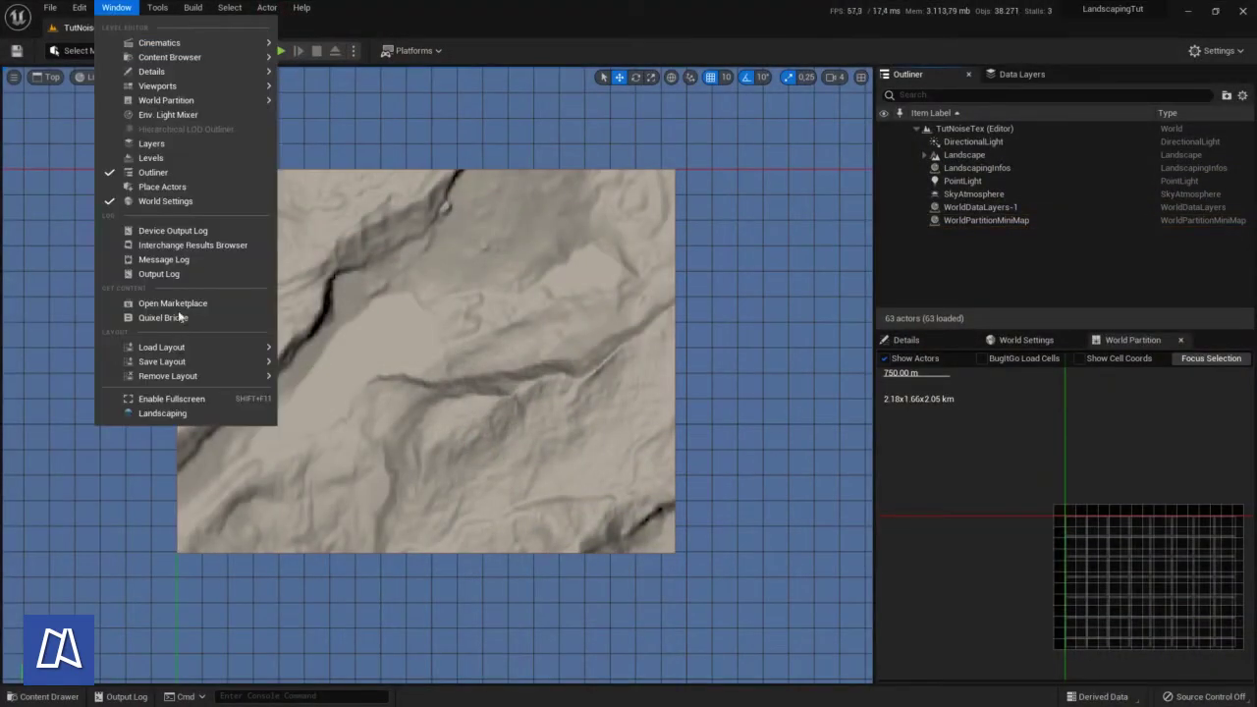
left_click(147, 416)
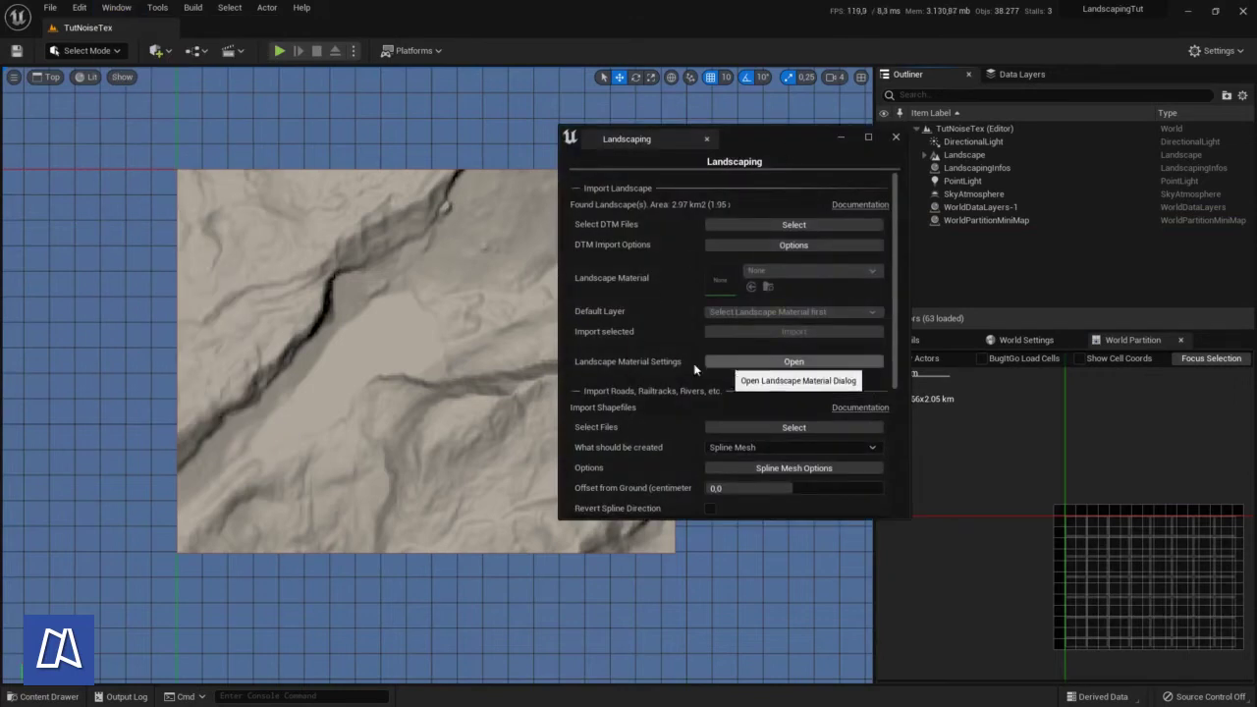
Open the weightmap settings and browse to G:\geodata\shp\austria-latest-free.shp for the shapefiles
left_click(749, 363)
left_click(659, 200)
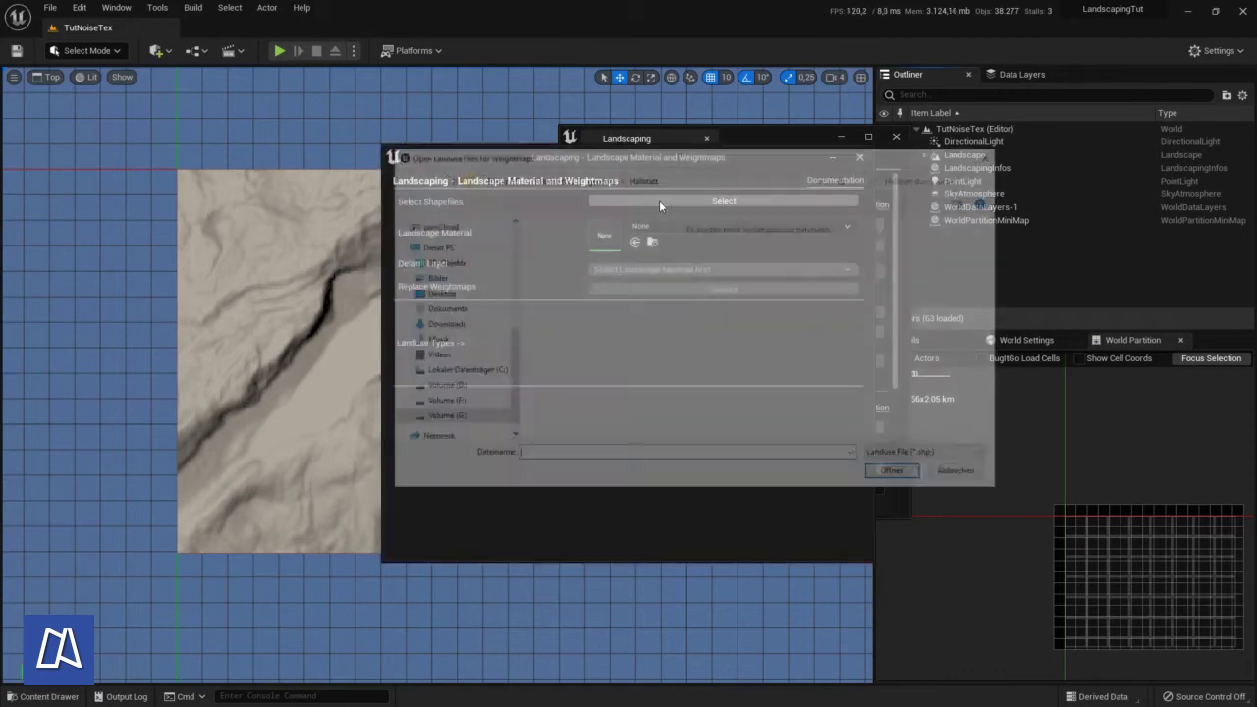
left_click(548, 177)
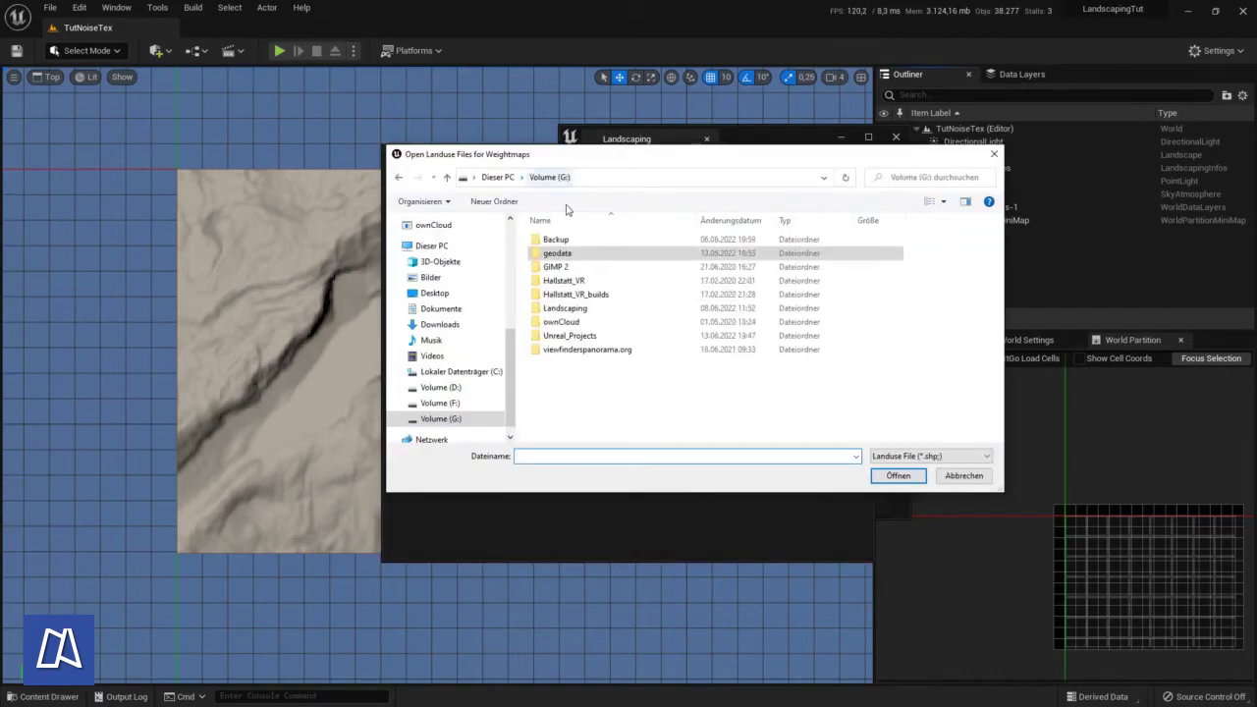
double_click(562, 252)
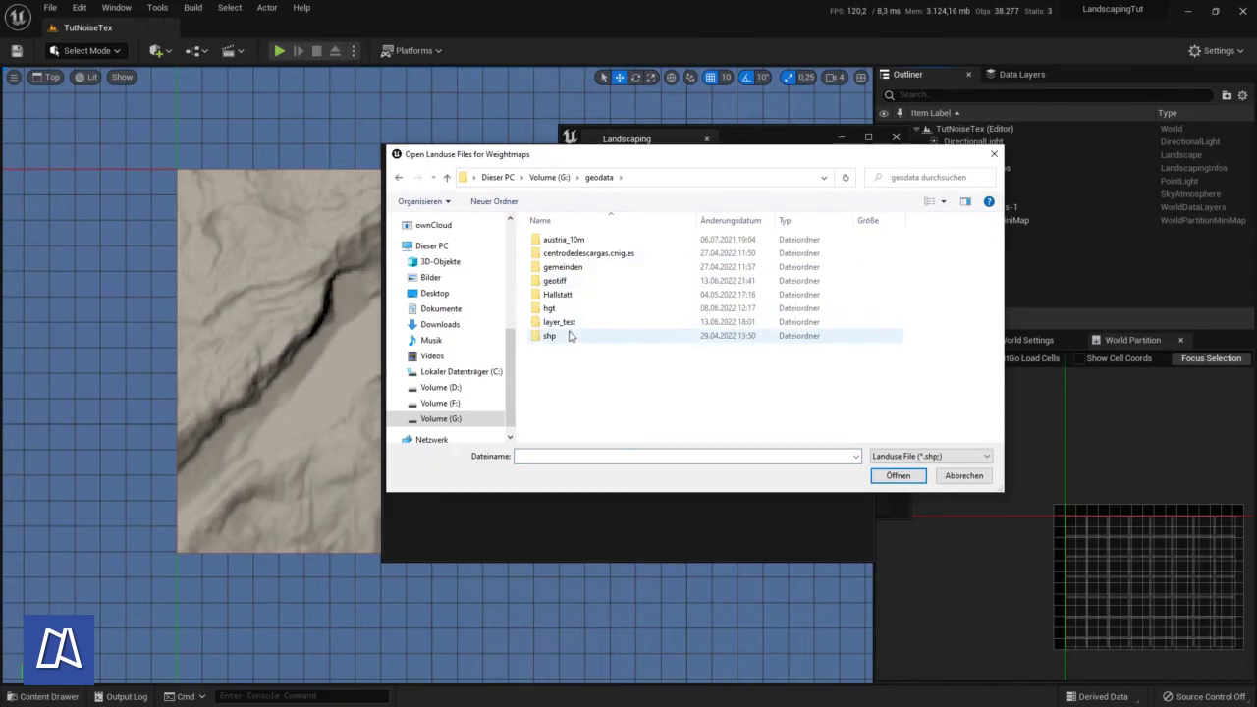
double_click(552, 334)
double_click(593, 241)
Load gis_osm_landuse_a_free_1.shp and gis_osm_water_a_free_1.shp as weightmap sources
left_click(593, 241)
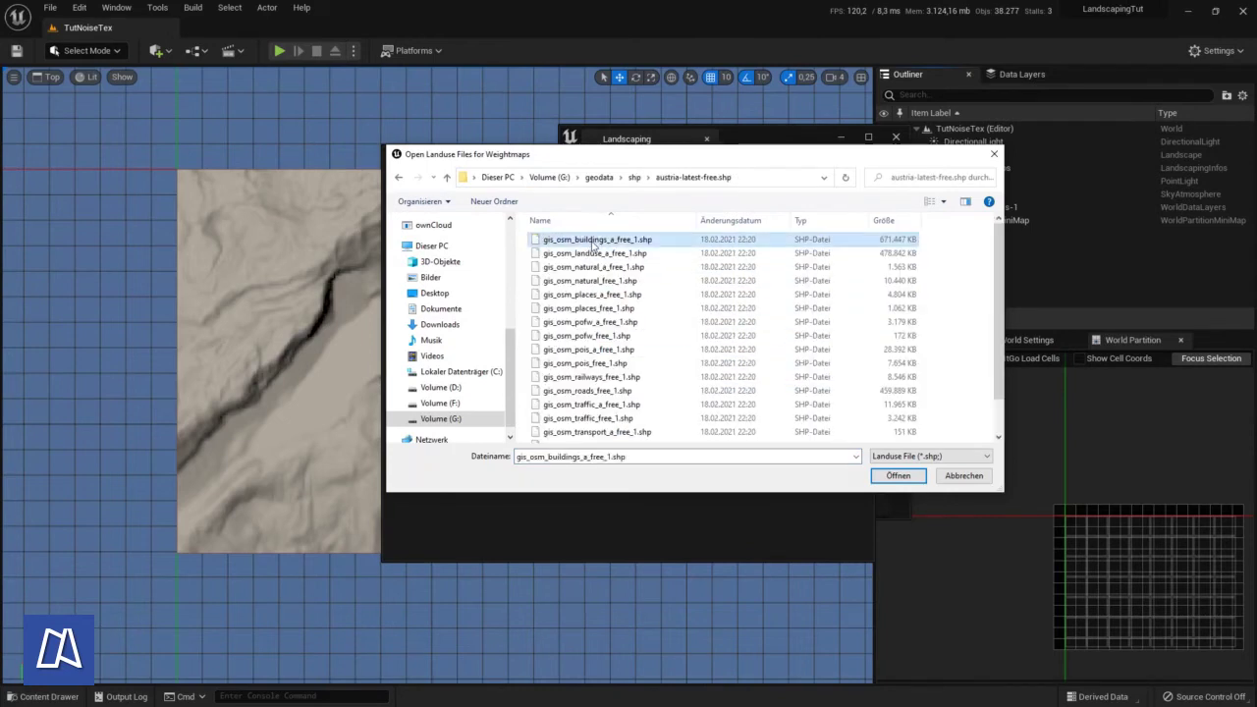
left_click(594, 253)
scroll(643, 314, "down", 1)
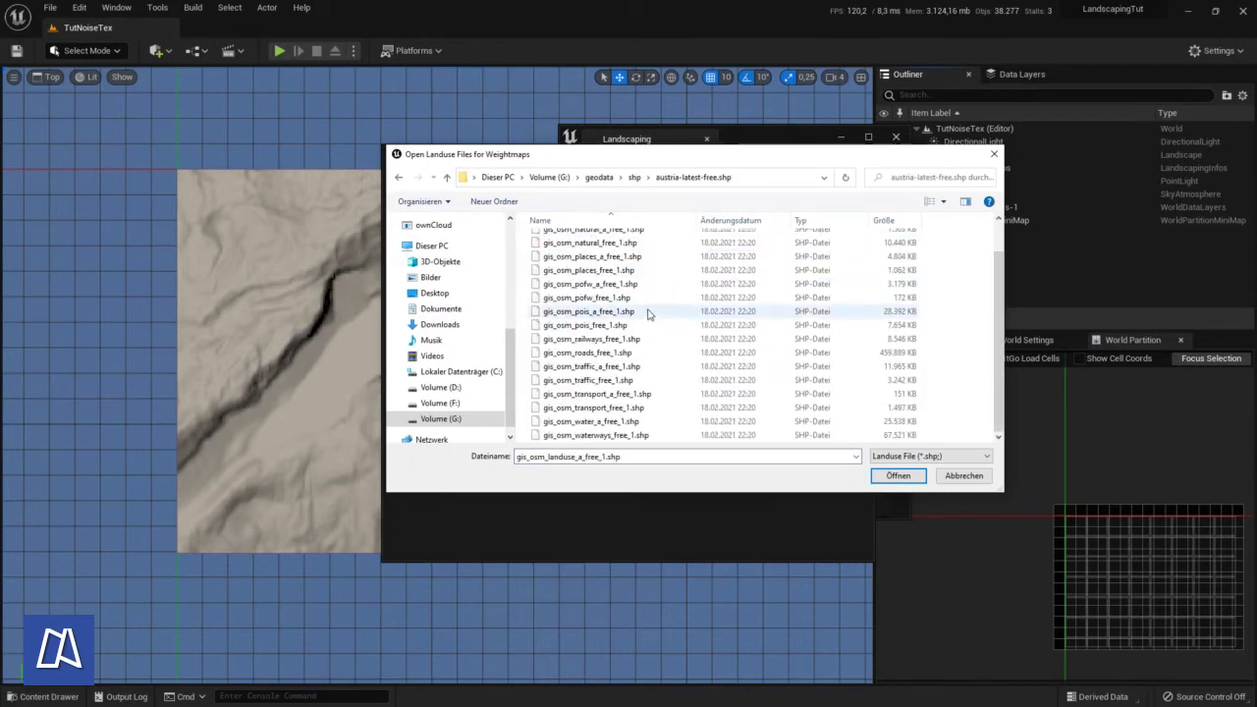
left_click(622, 420, "ctrl")
scroll(690, 367, "up", 1)
left_click(897, 475)
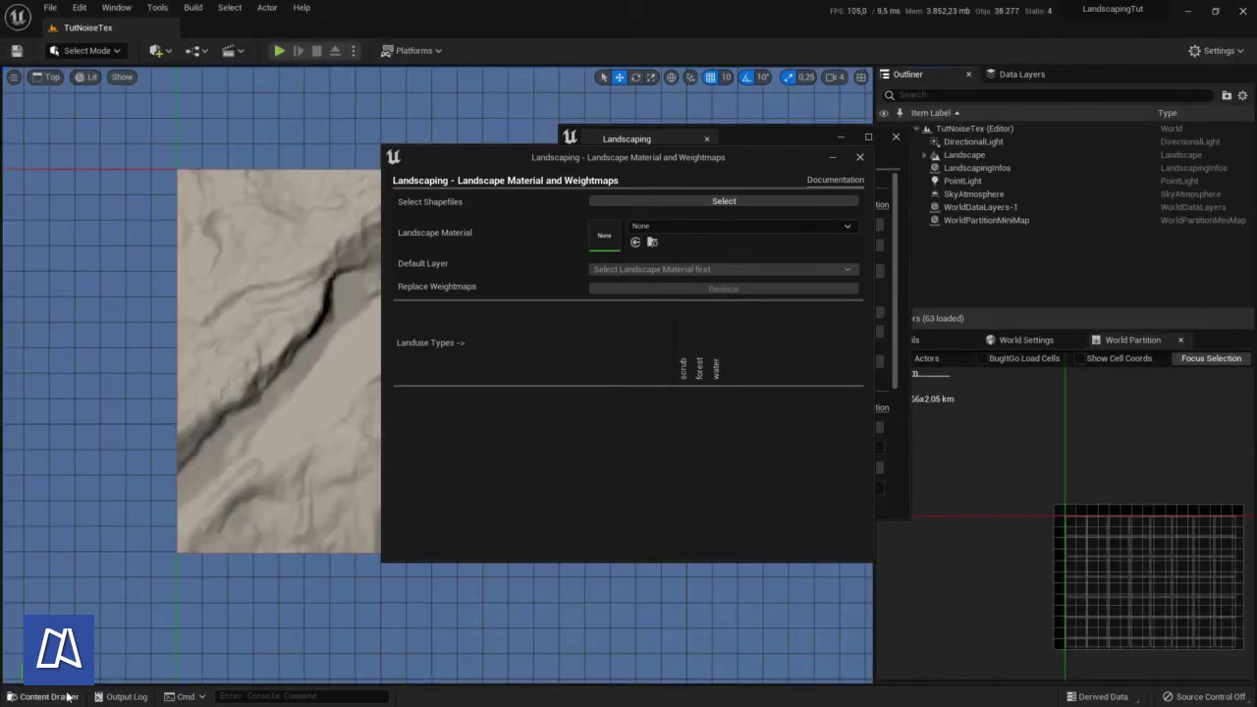
Assign MI_Landscape as the landscape material with Grass as the default layer
left_click(44, 696)
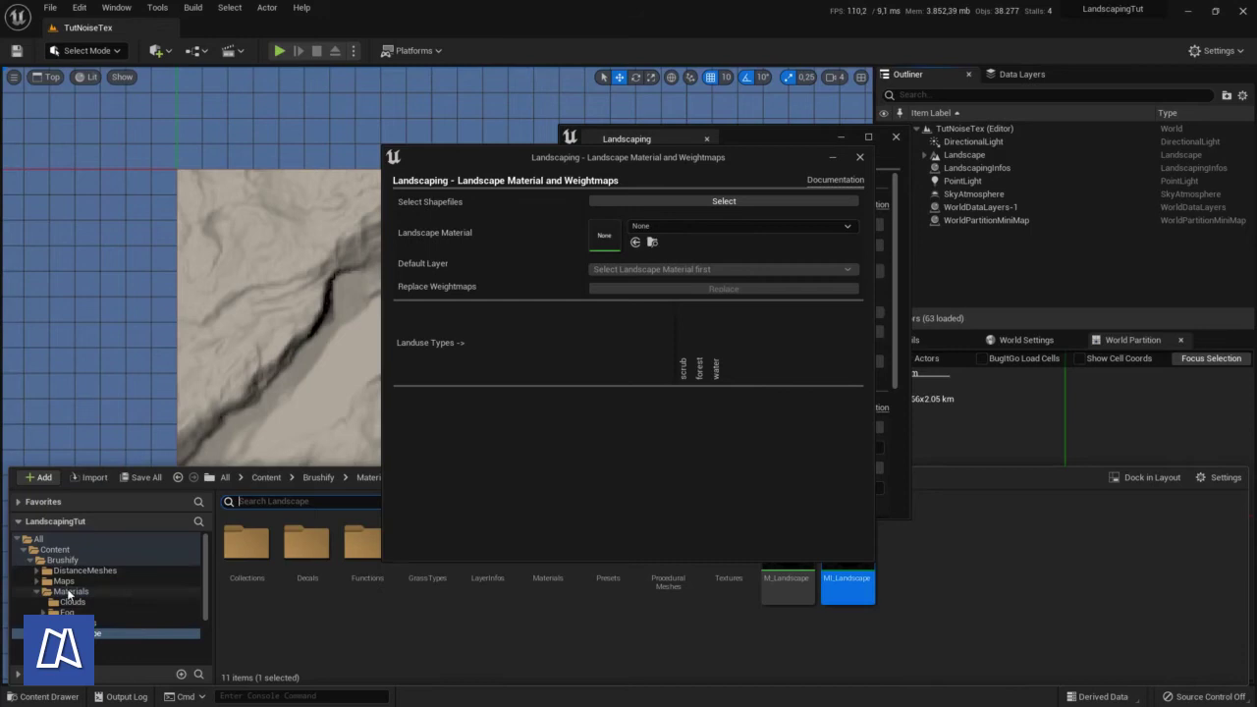
left_click(635, 241)
left_click(686, 268)
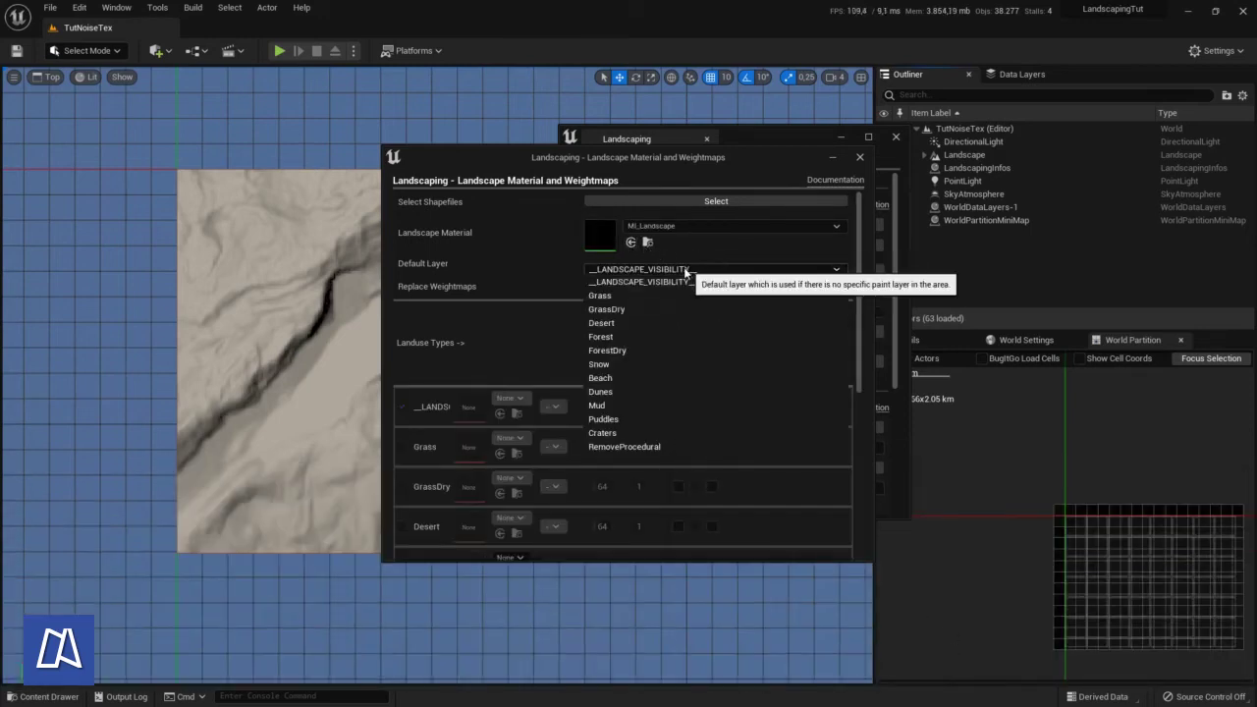
left_click(615, 297)
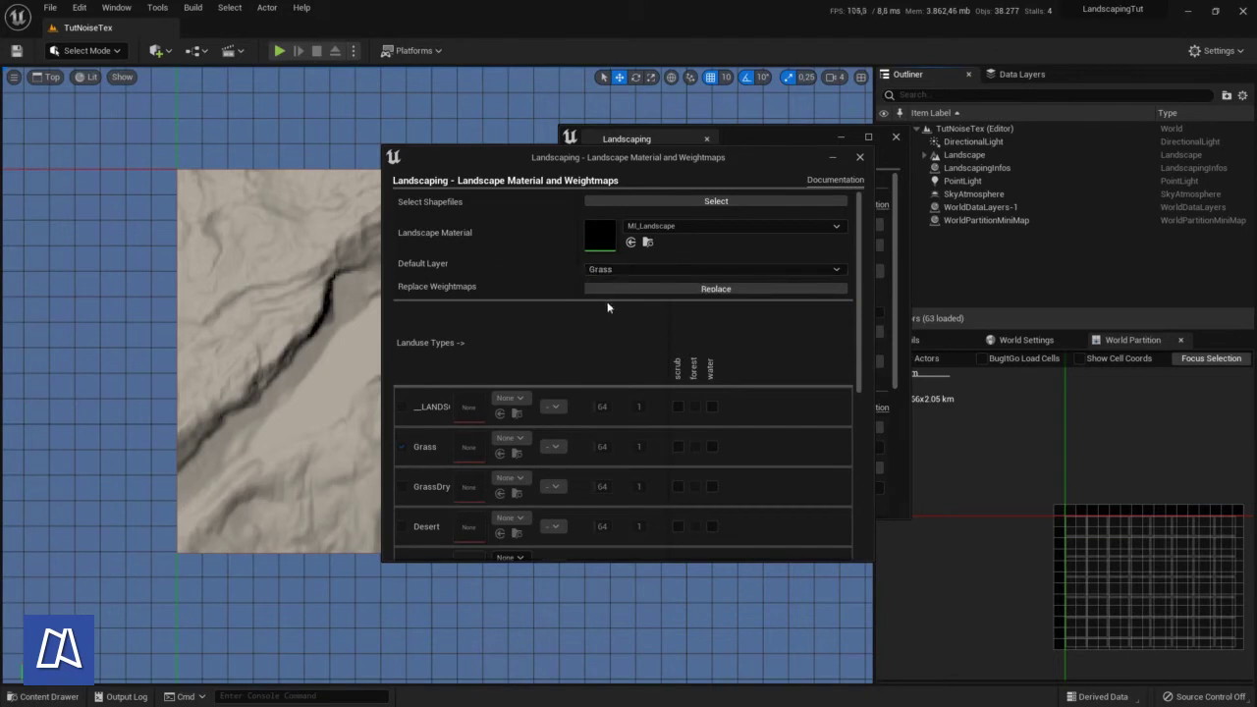
Map the landuse types to layers, including scrub to ForestDry, and replace the weightmaps
scroll(592, 351, "down", 1)
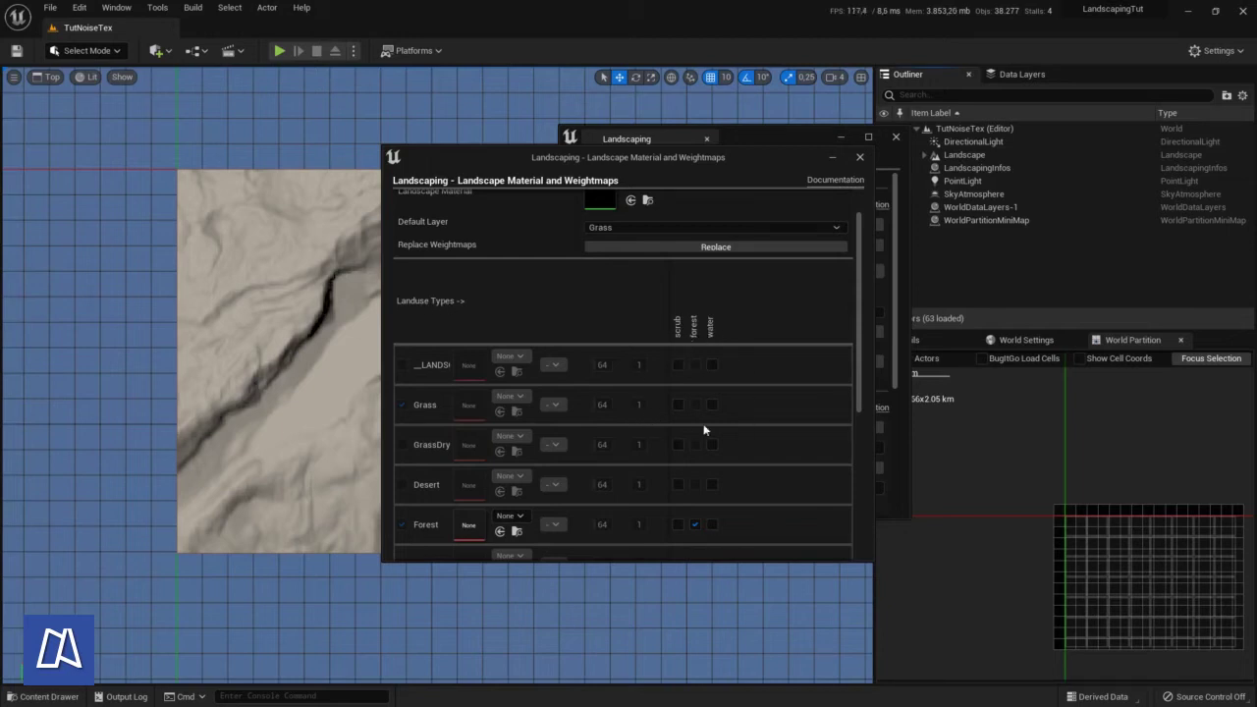
scroll(757, 415, "down", 3)
scroll(757, 422, "down", 2)
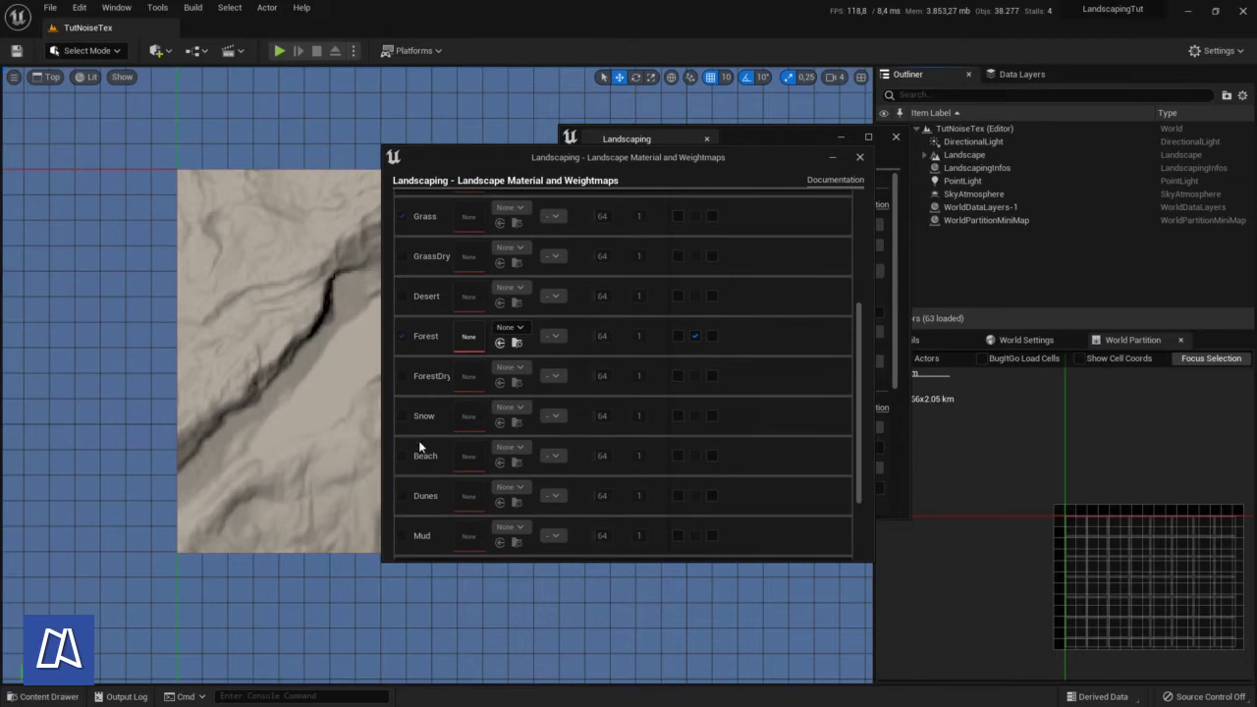
scroll(785, 440, "up", 3)
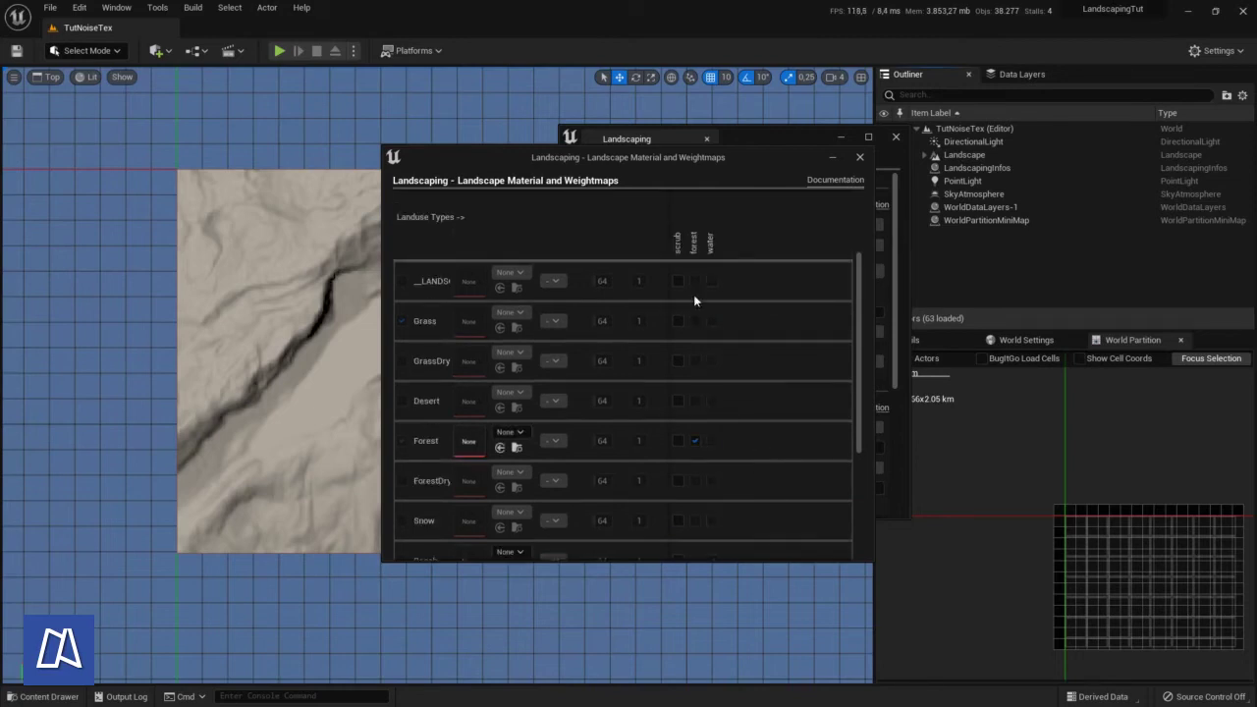
scroll(689, 413, "down", 1)
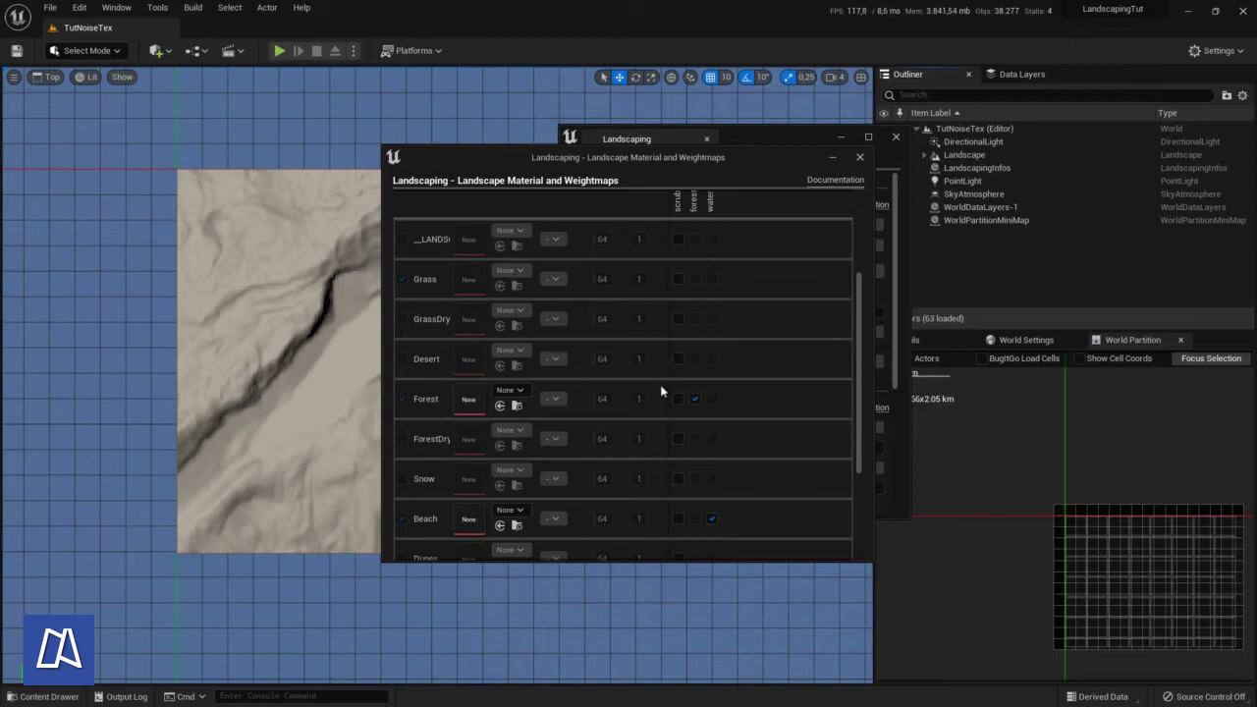
left_click(677, 439)
scroll(770, 416, "up", 1)
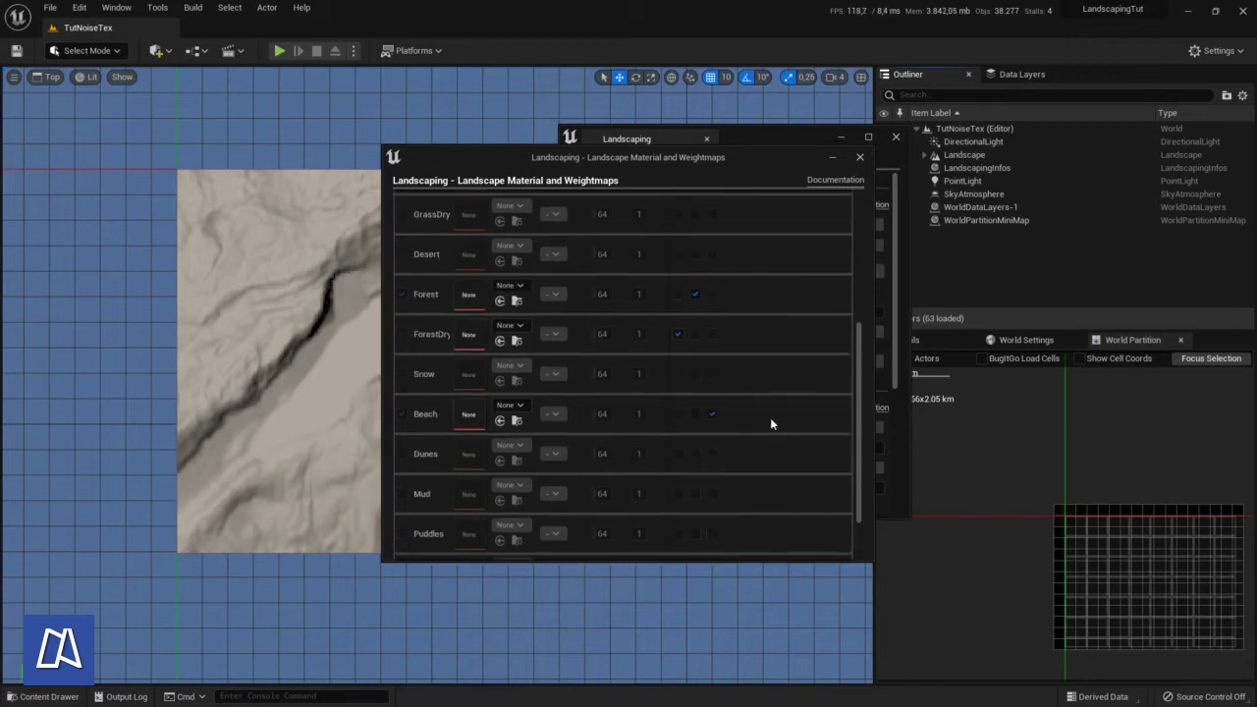
scroll(781, 438, "up", 3)
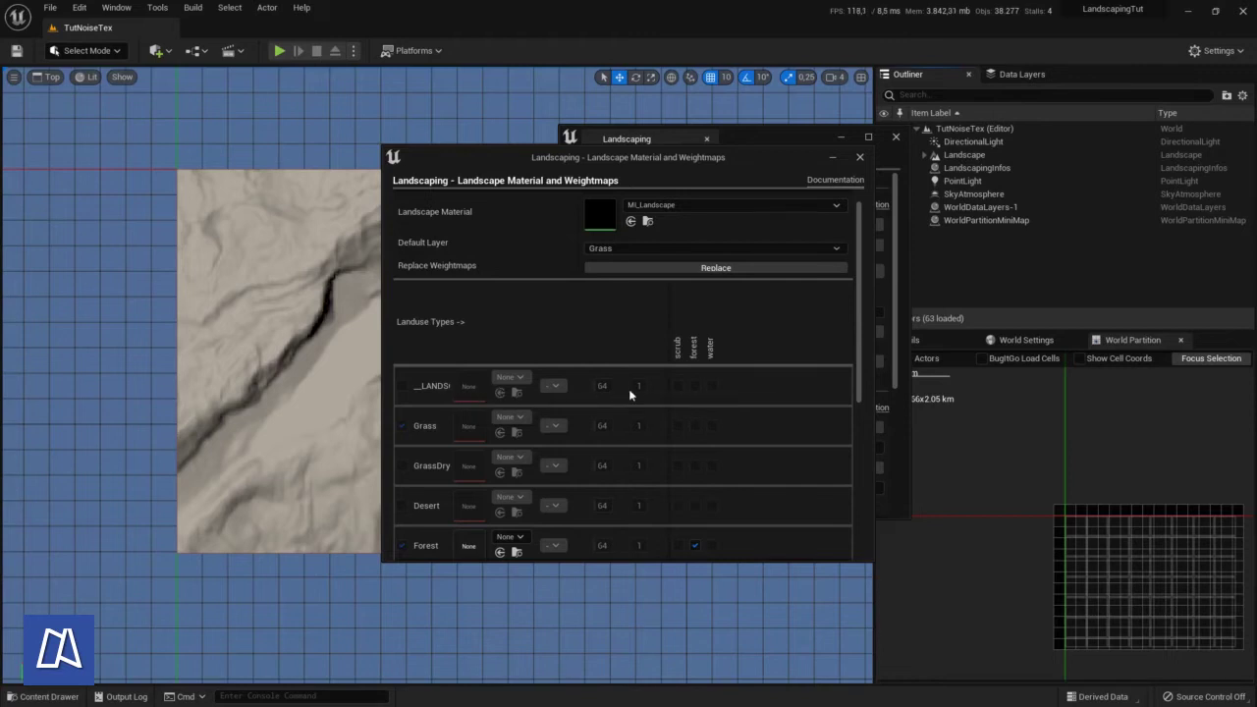
scroll(656, 294, "up", 1)
left_click(668, 288)
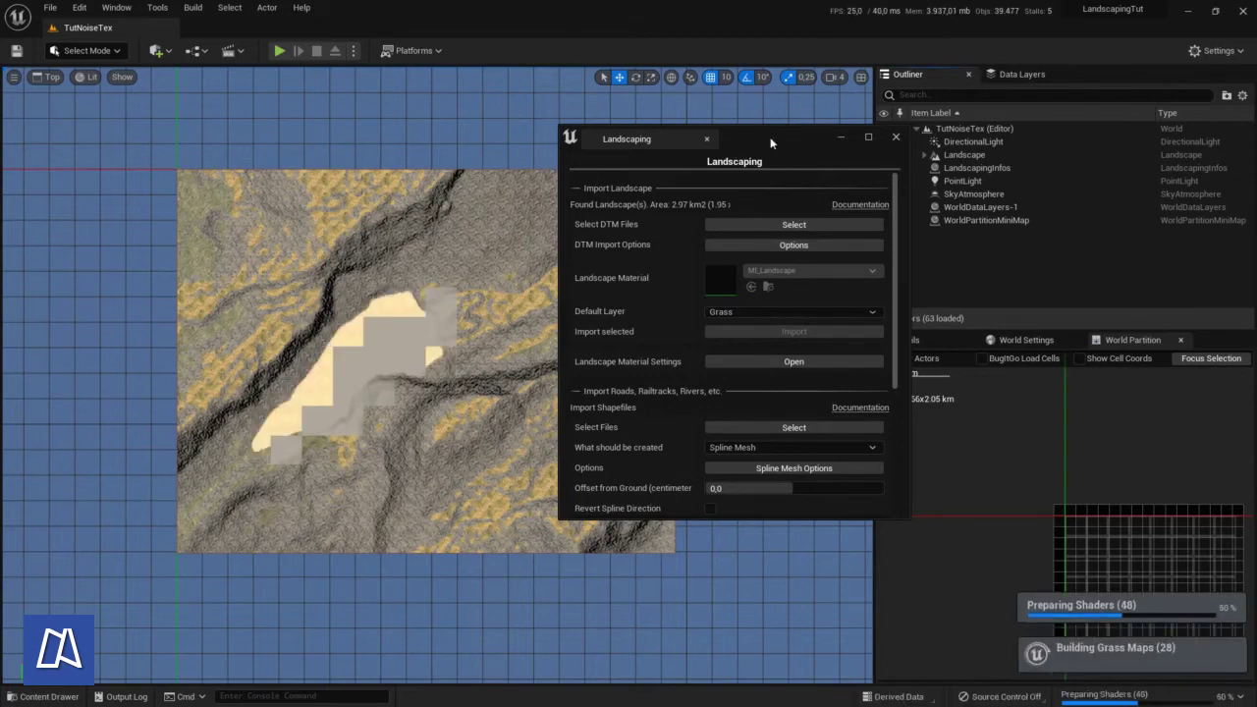
Move the Landscaping window aside and zoom over the new pale Beach sand patch
left_click_drag(769, 137, 908, 145)
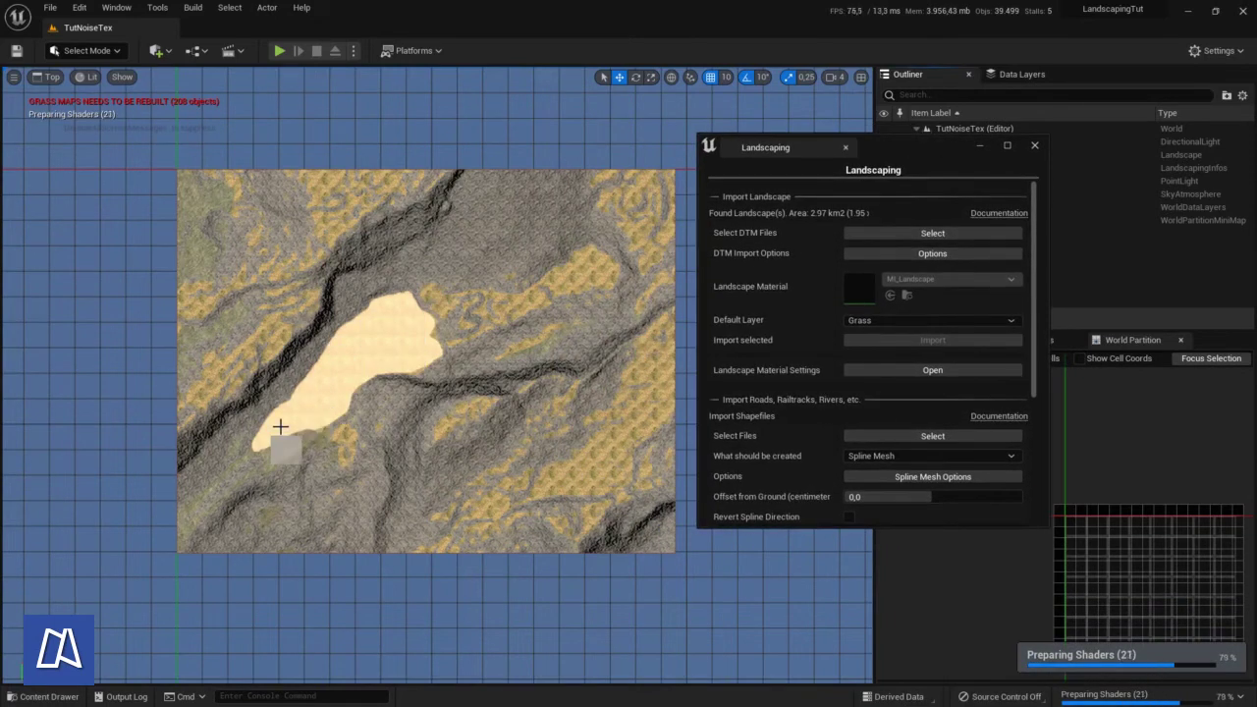
scroll(281, 428, "up", 5)
scroll(327, 324, "down", 3)
scroll(343, 242, "up", 2)
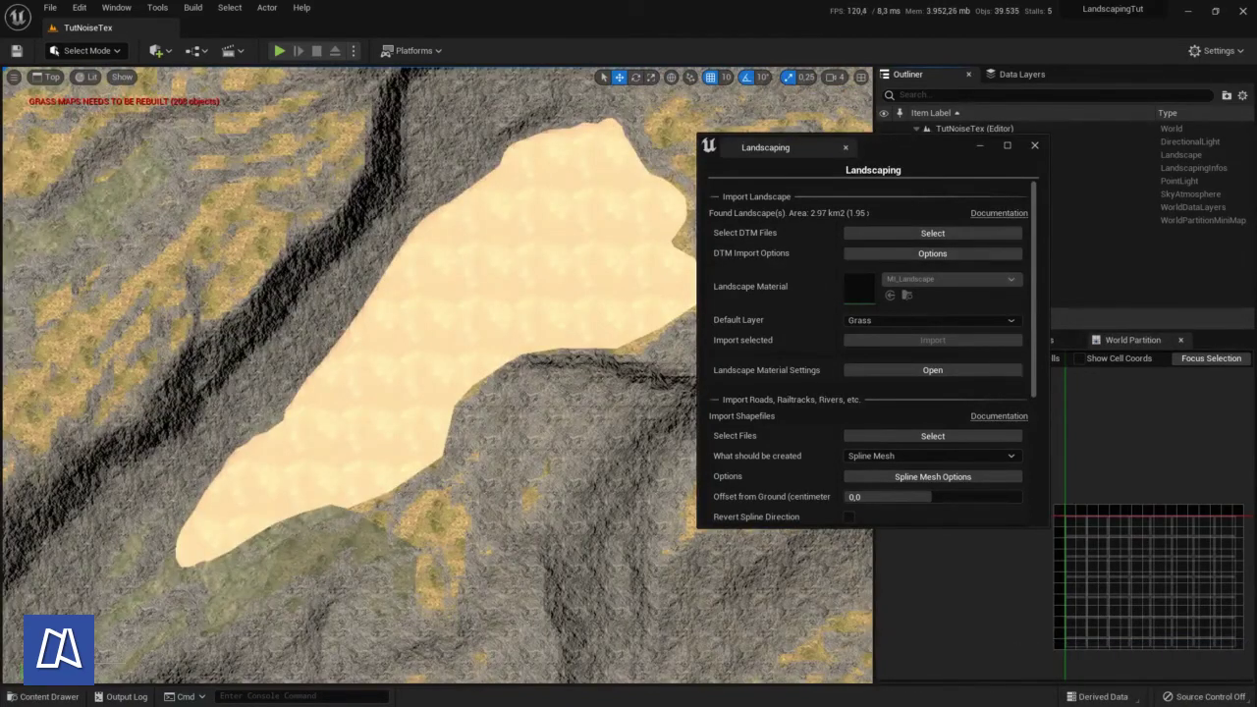
scroll(308, 398, "down", 4)
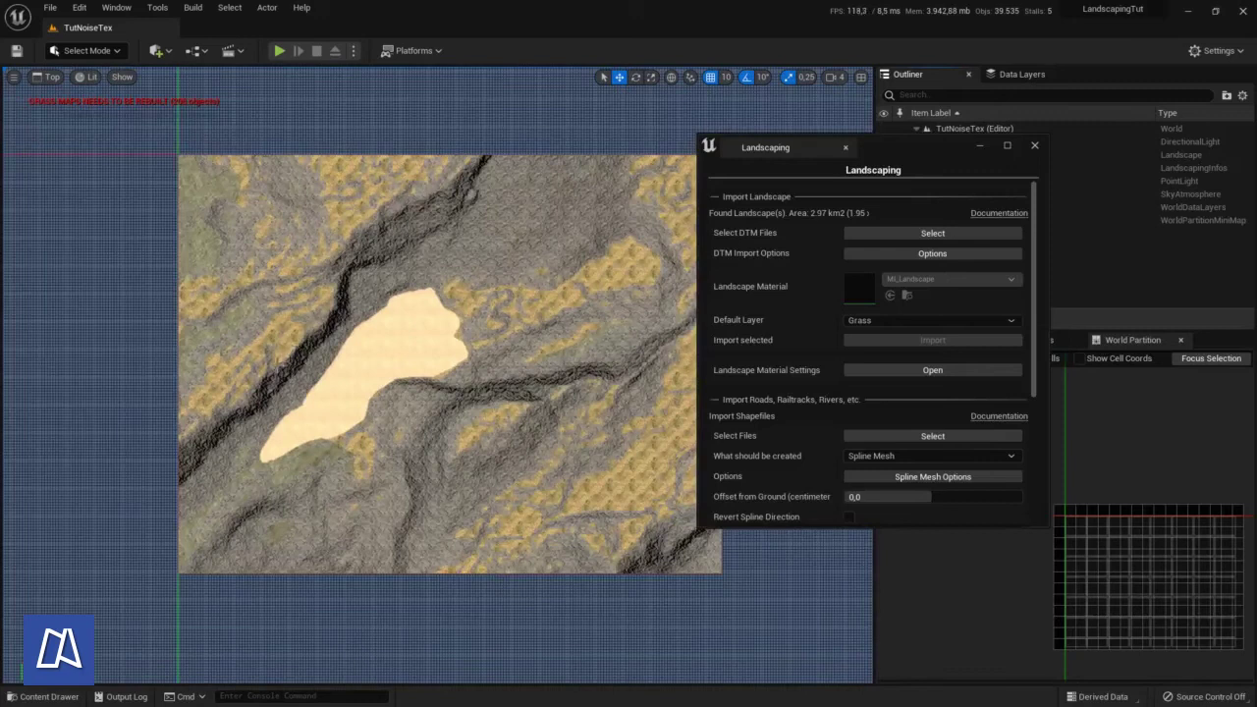
scroll(348, 344, "up", 5)
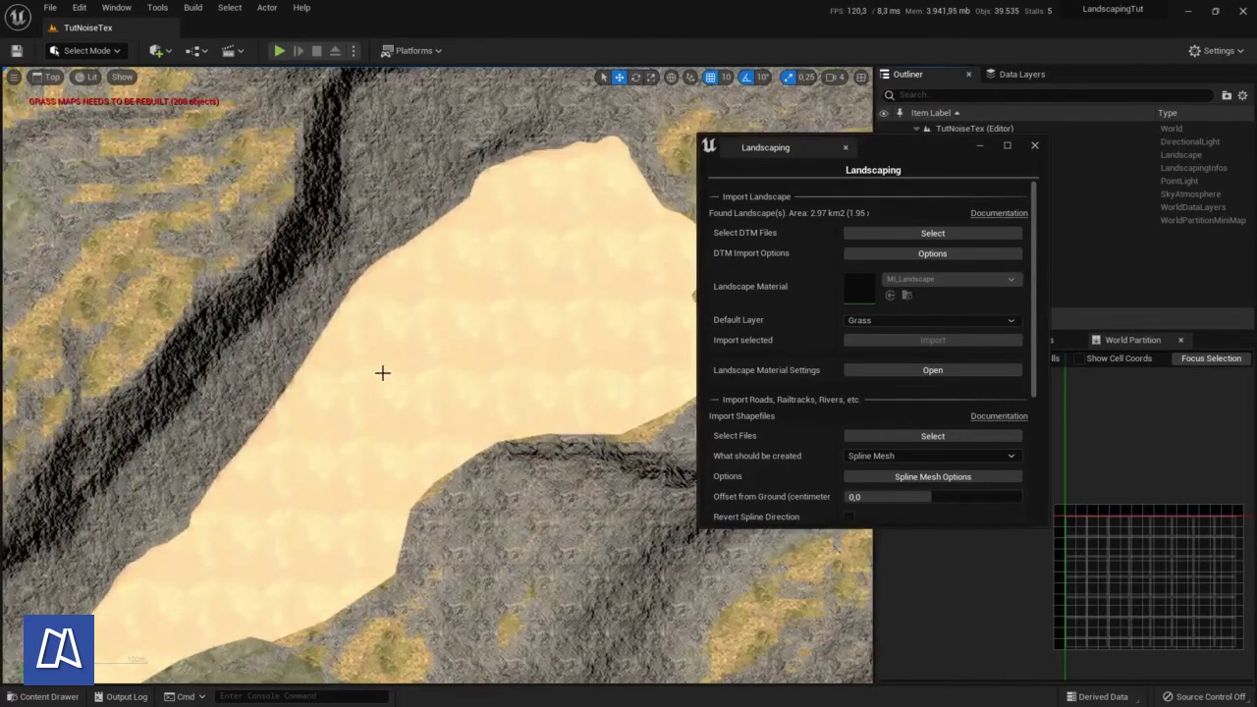
Reopen the weightmap settings and browse the Content Drawer to the Engine content folder
left_click(908, 375)
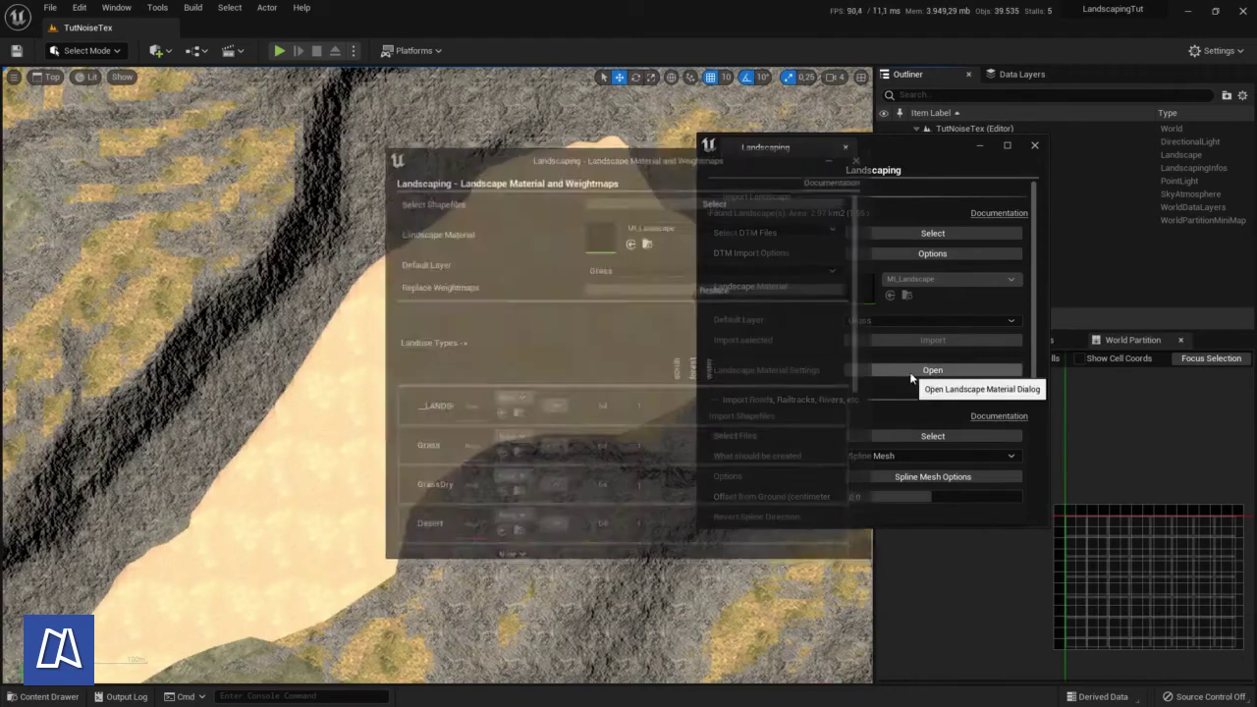
scroll(568, 355, "down", 5)
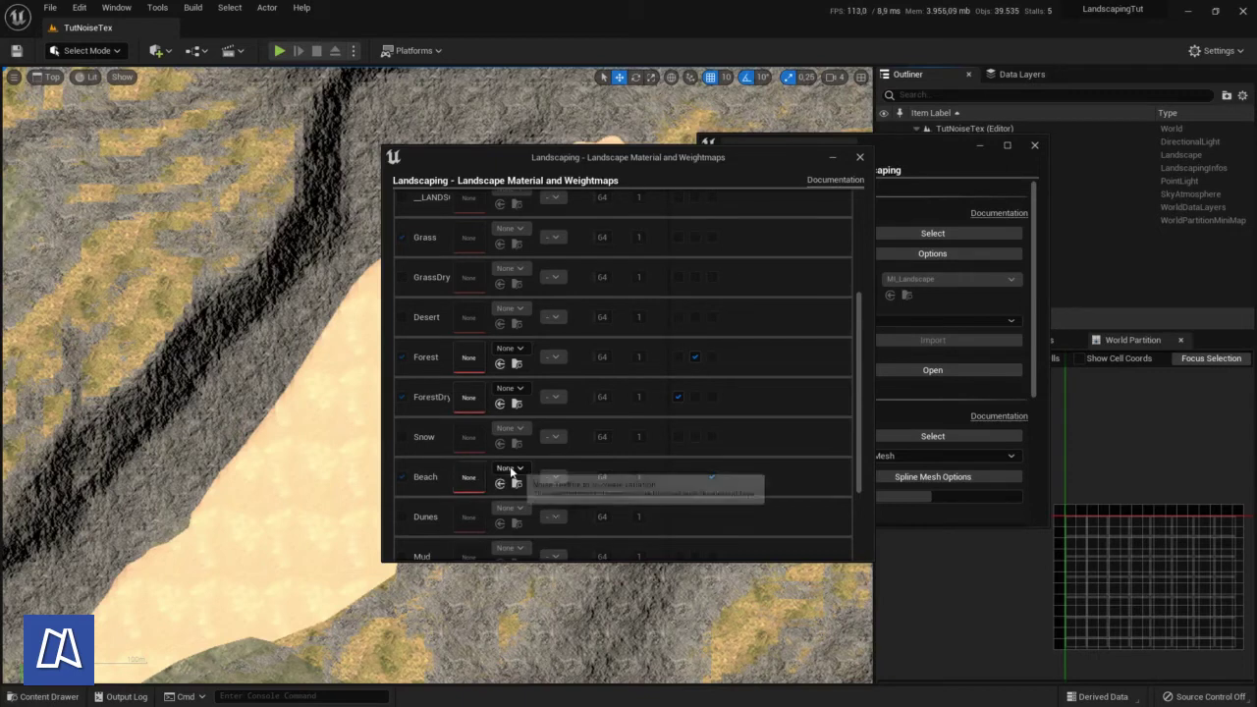
left_click(42, 696)
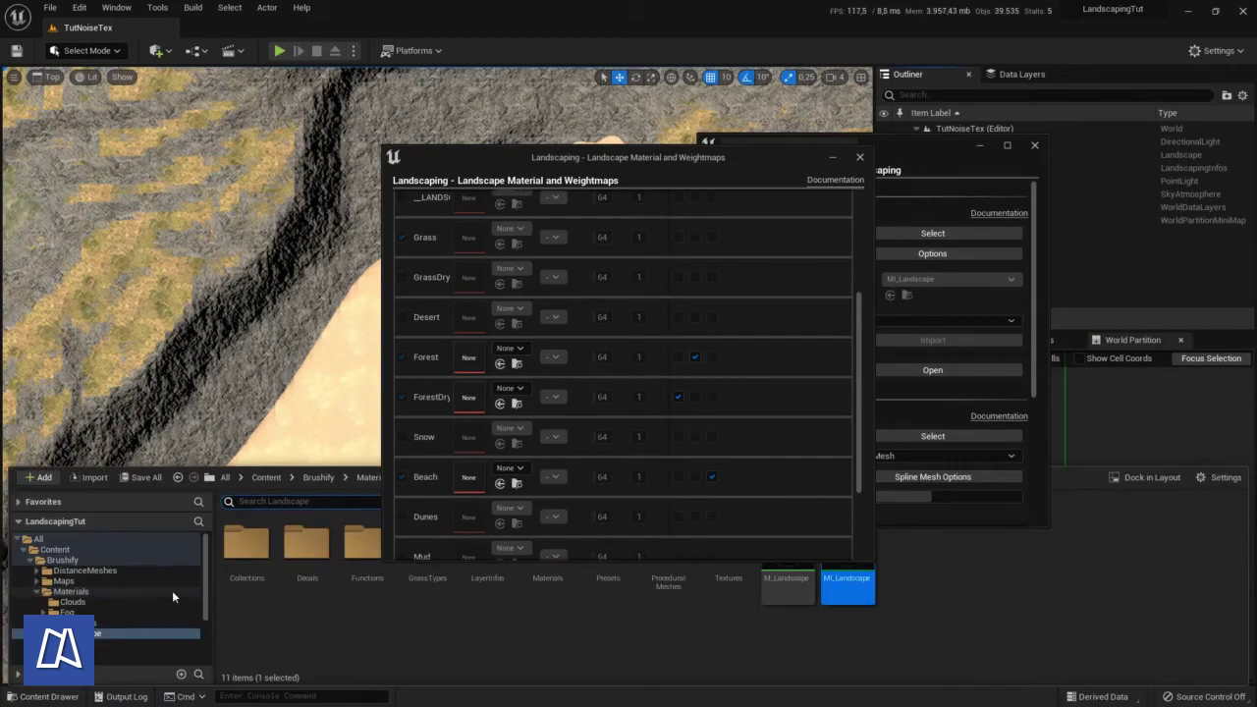
double_click(61, 561)
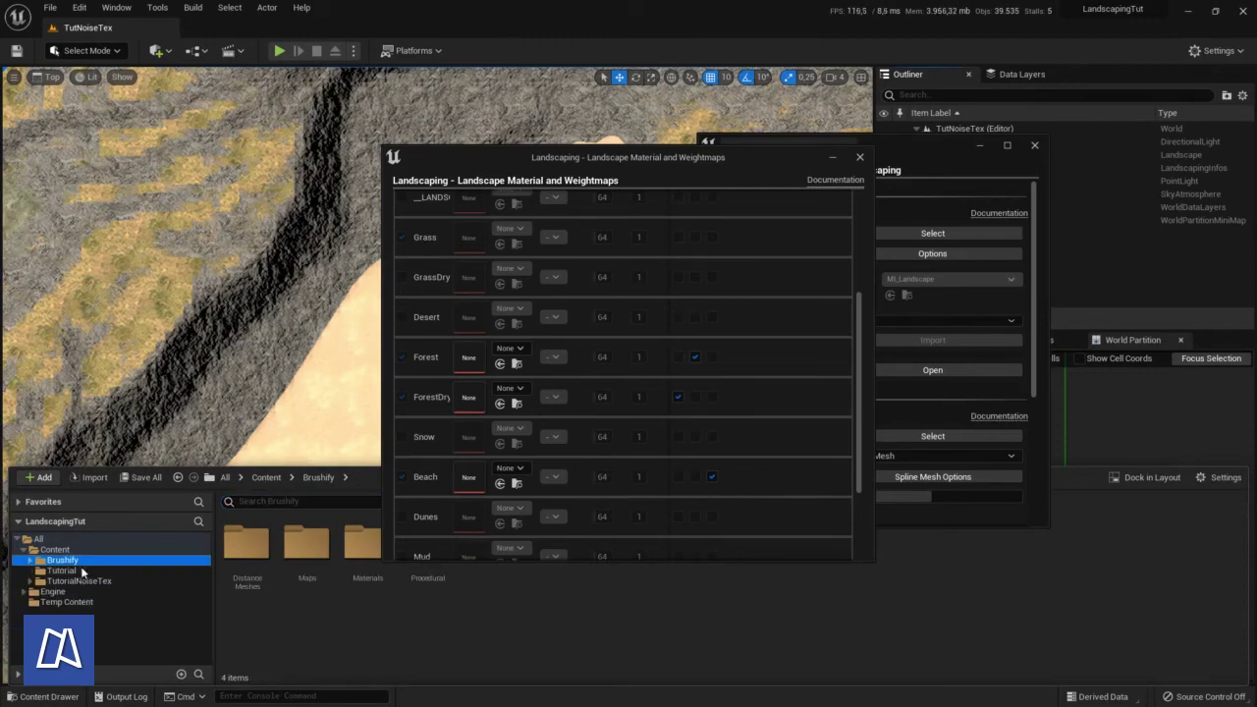
left_click(47, 592)
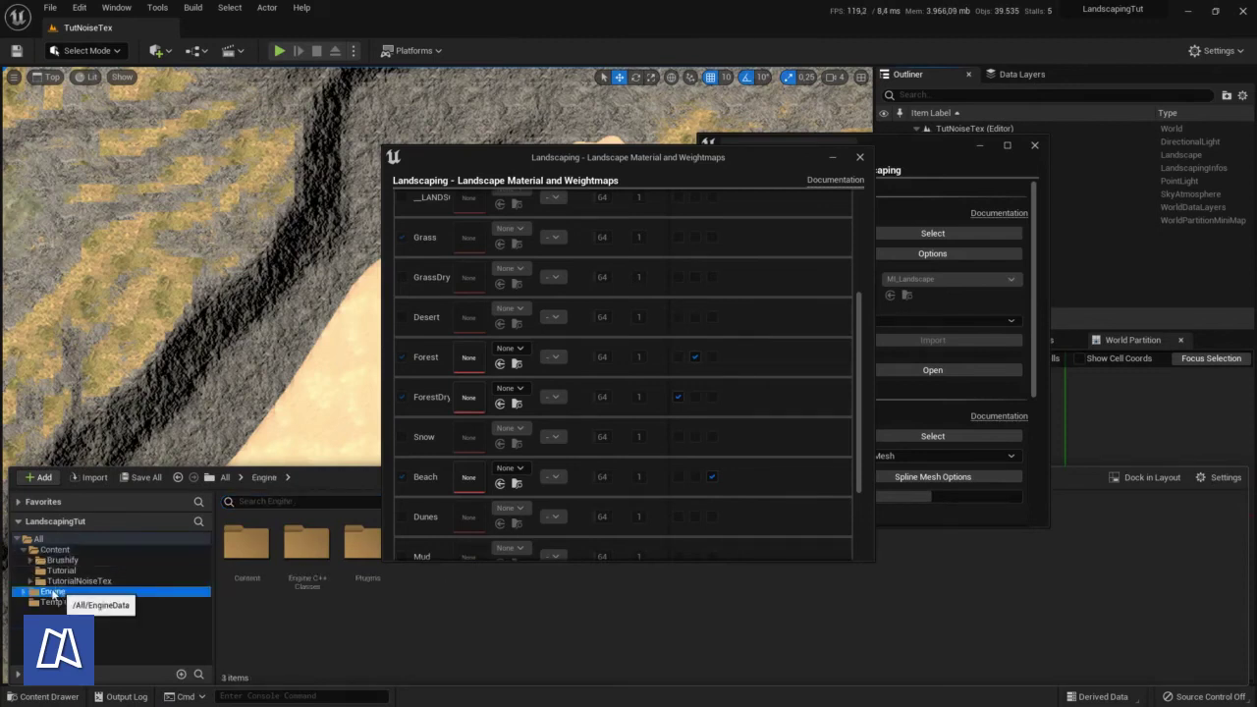
left_click(1222, 479)
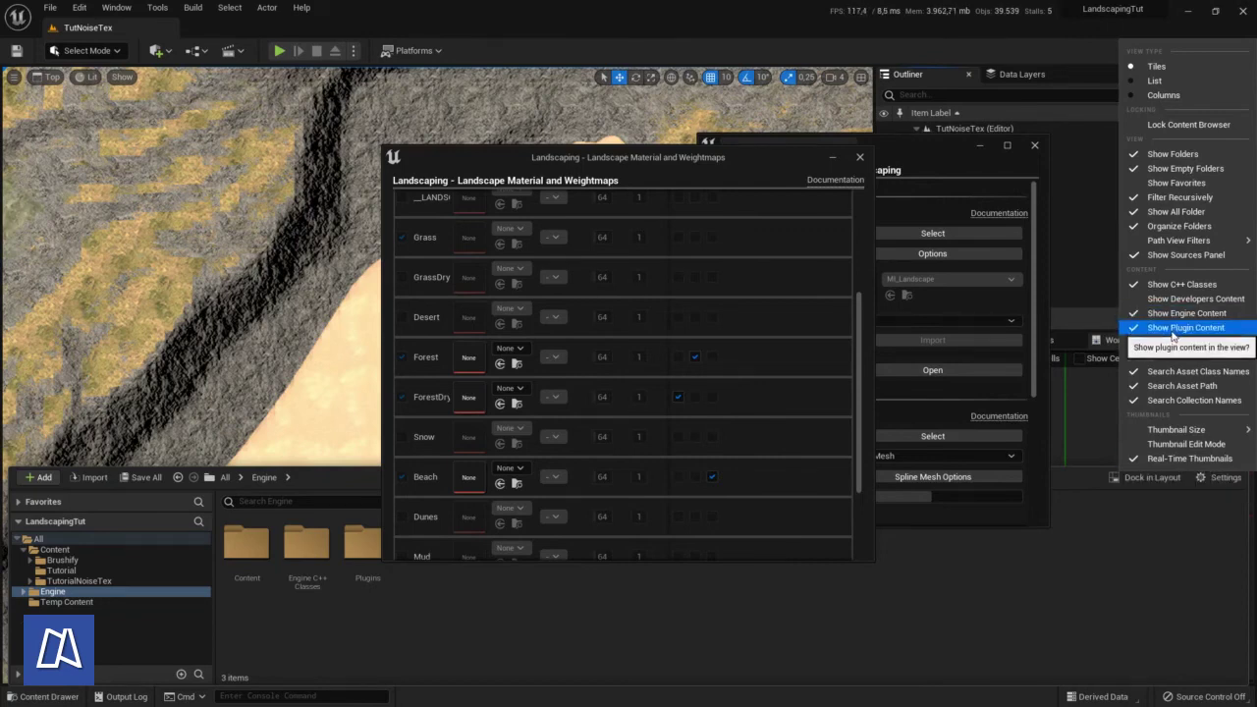
left_click(1173, 598)
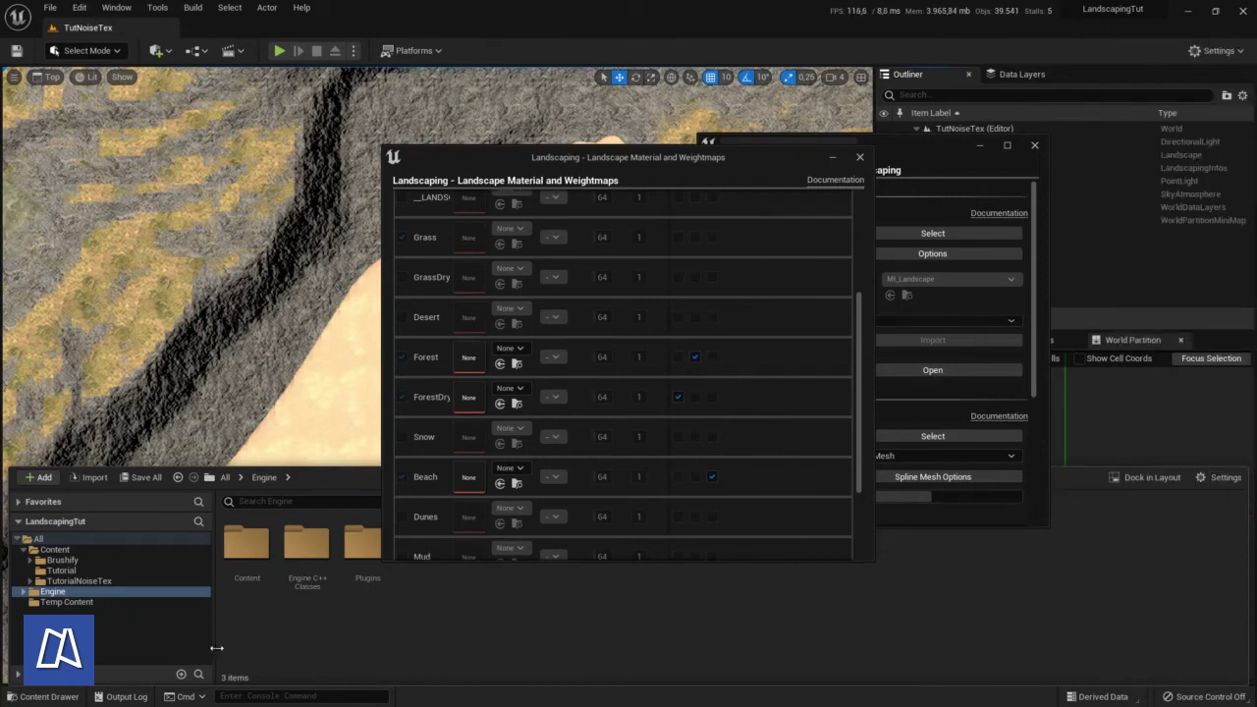
Expand Landscaping Content and show the NoiseTexture folder with its two Perlin noise textures
left_click(23, 591)
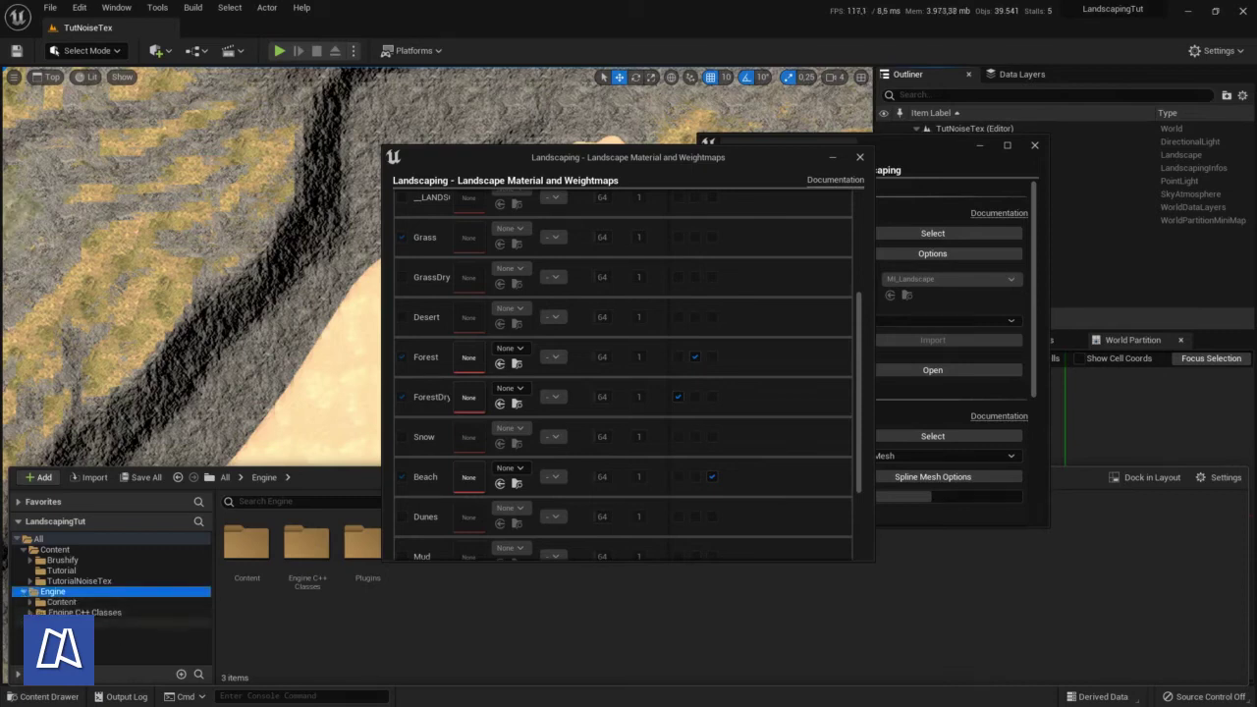
scroll(108, 589, "down", 2)
scroll(108, 589, "down", 5)
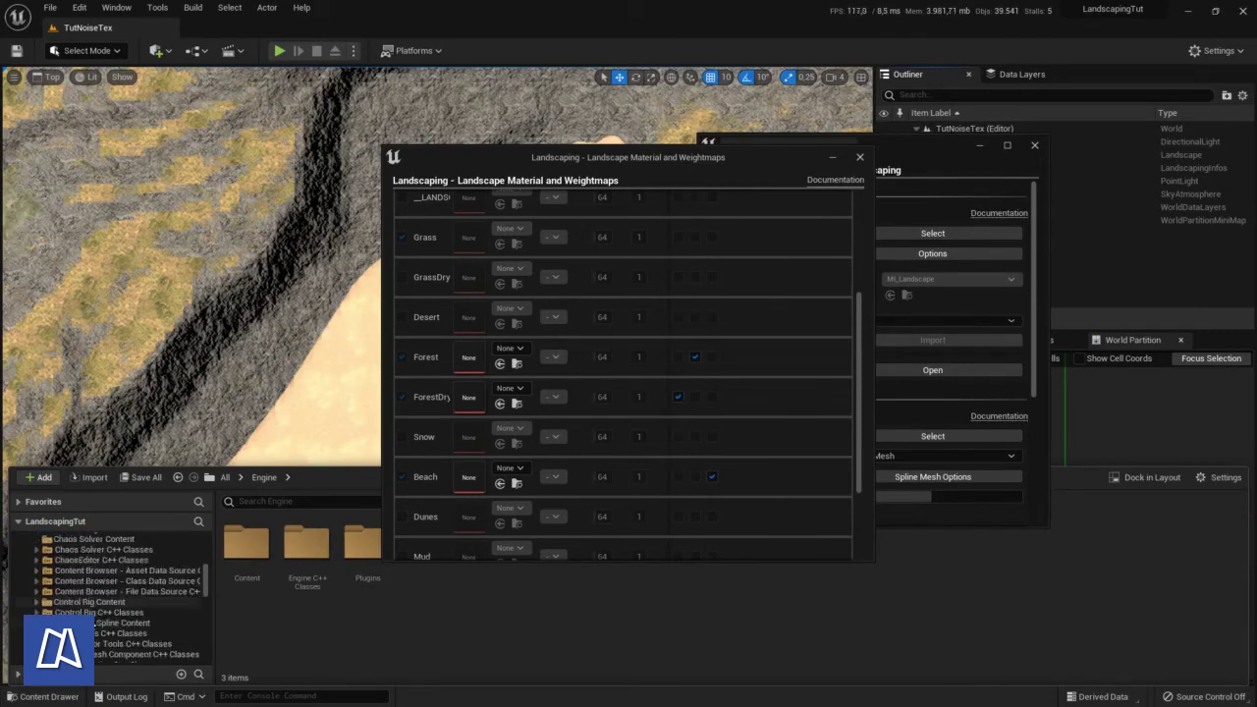
scroll(108, 589, "down", 3)
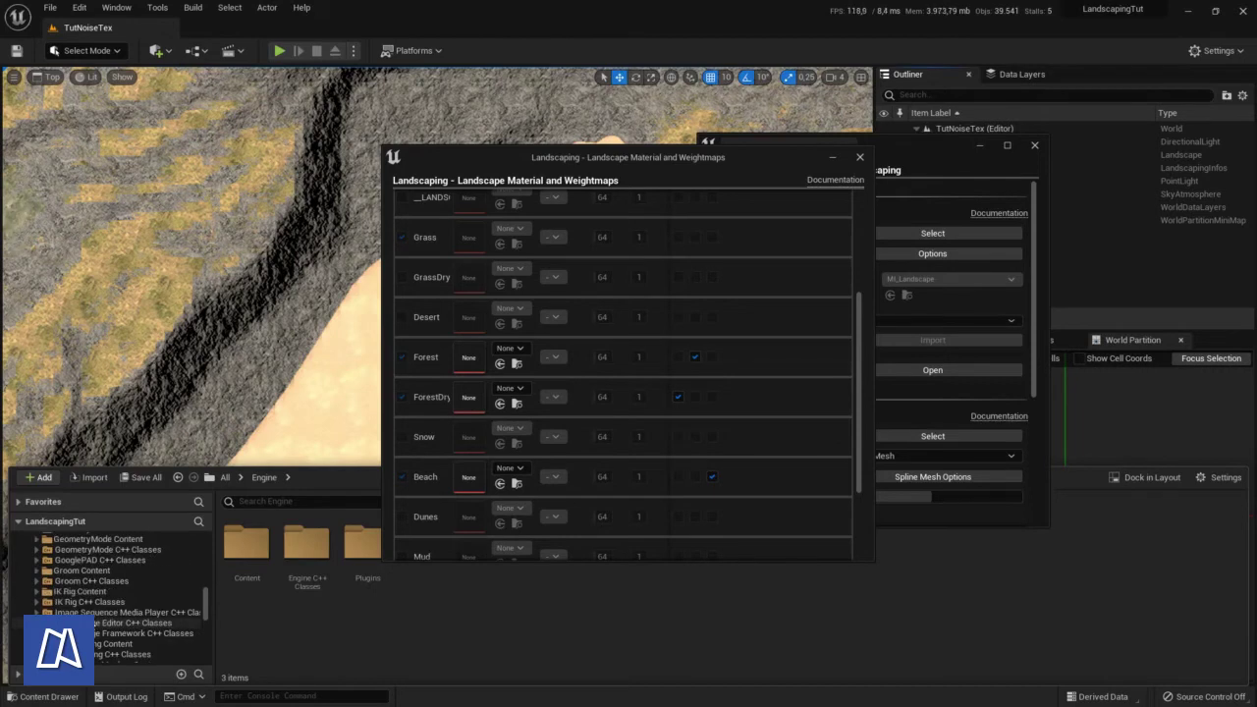
scroll(108, 589, "down", 2)
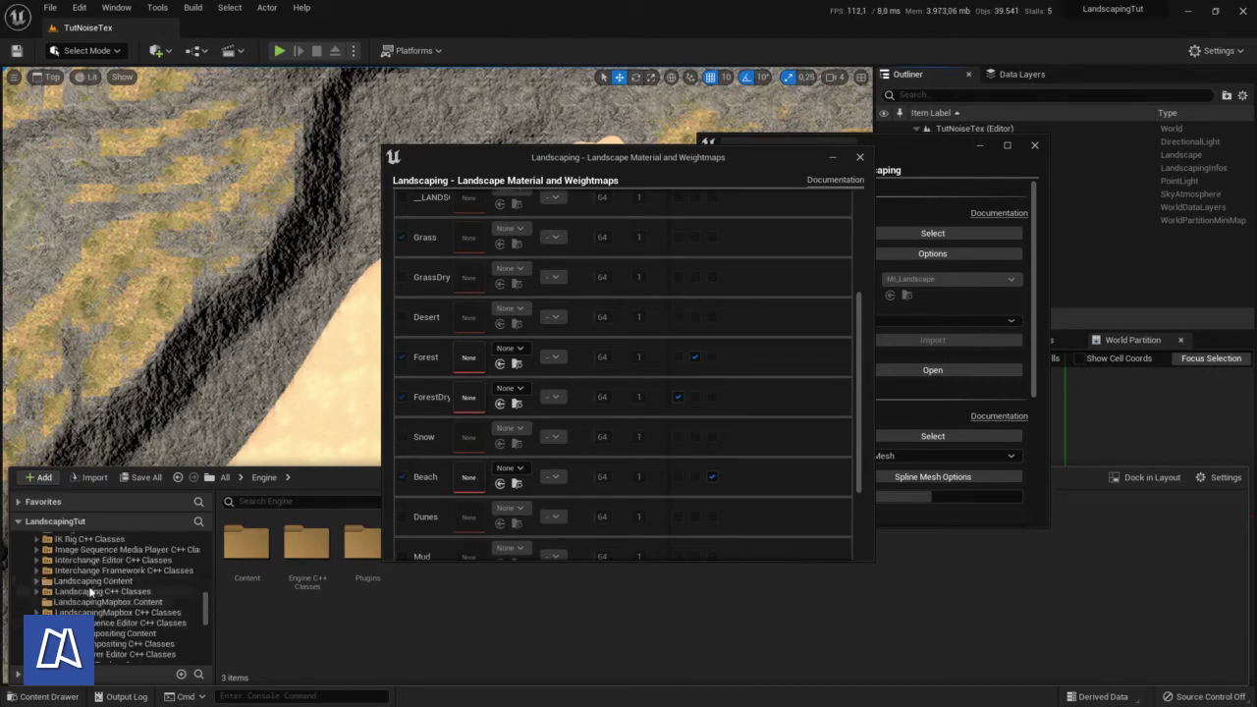
left_click(61, 582)
left_click(36, 581)
left_click(85, 601)
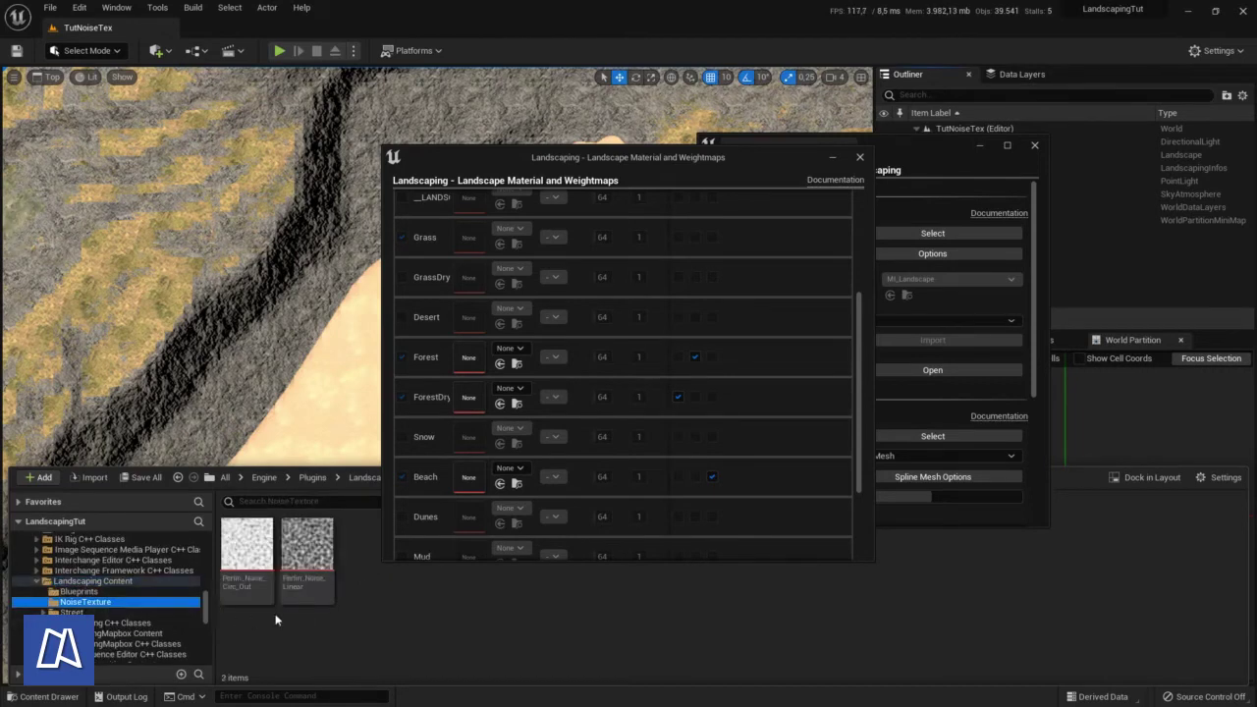
Assign Perlin_Noise_Circ_Out to the Beach layer, blended through its R channel
left_click(247, 555)
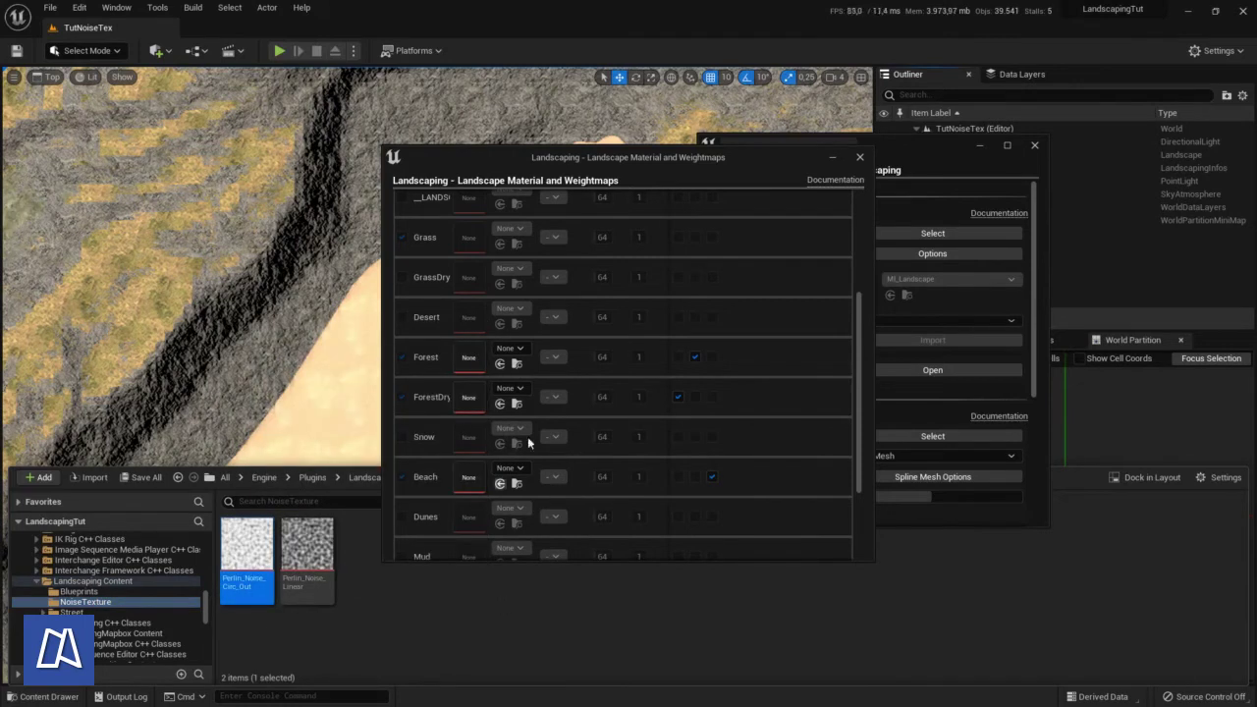
left_click(500, 485)
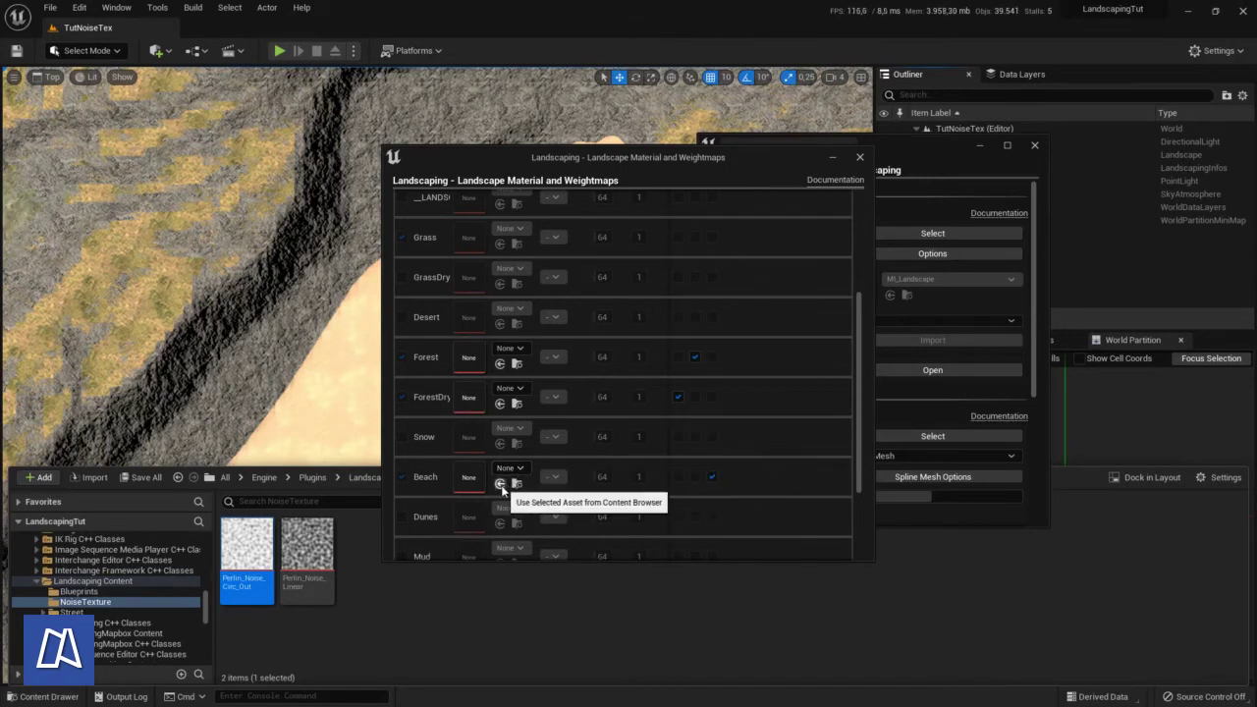
left_click(500, 485)
left_click(556, 477)
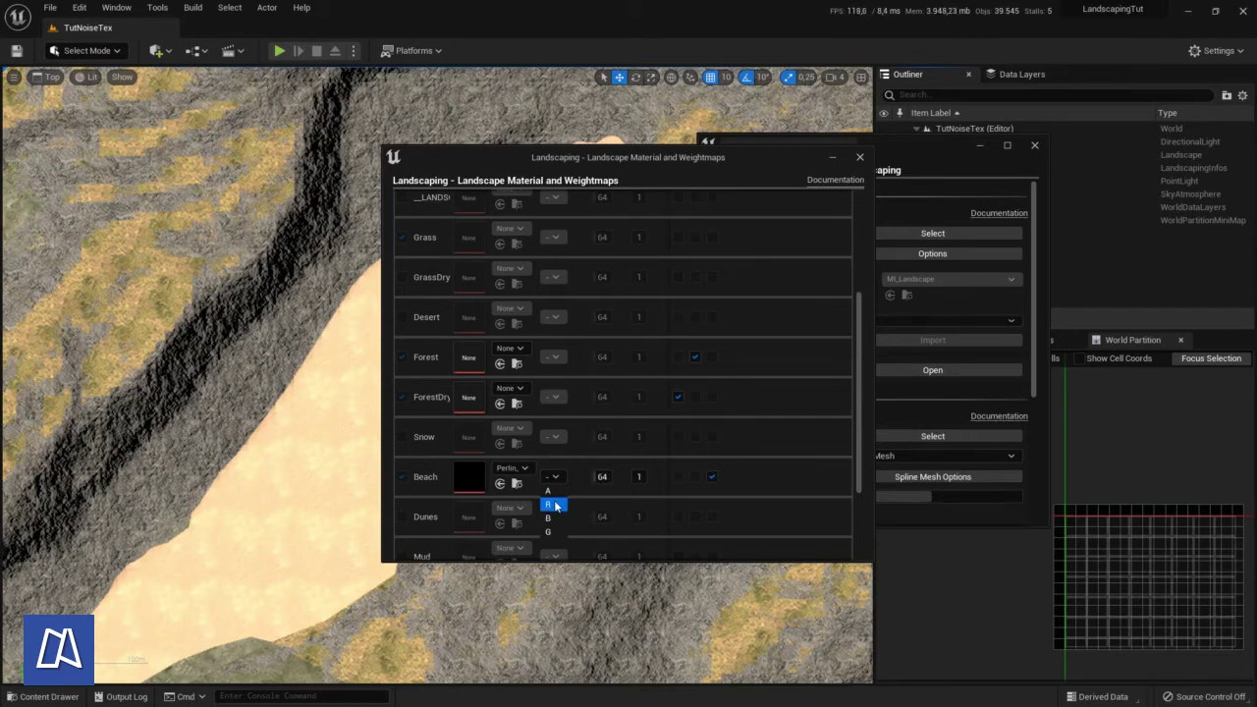
left_click(554, 505)
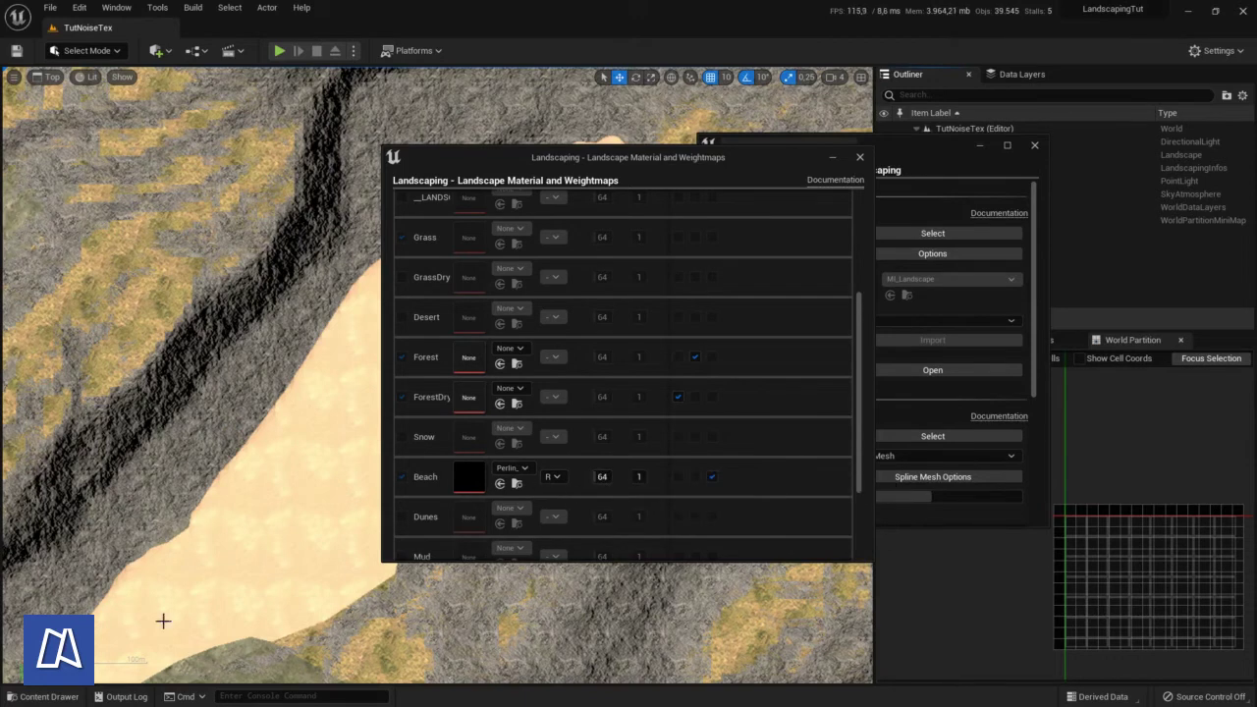
Bring back the noise textures and review the Beach row, including its minimum weight of 64
left_click(79, 697)
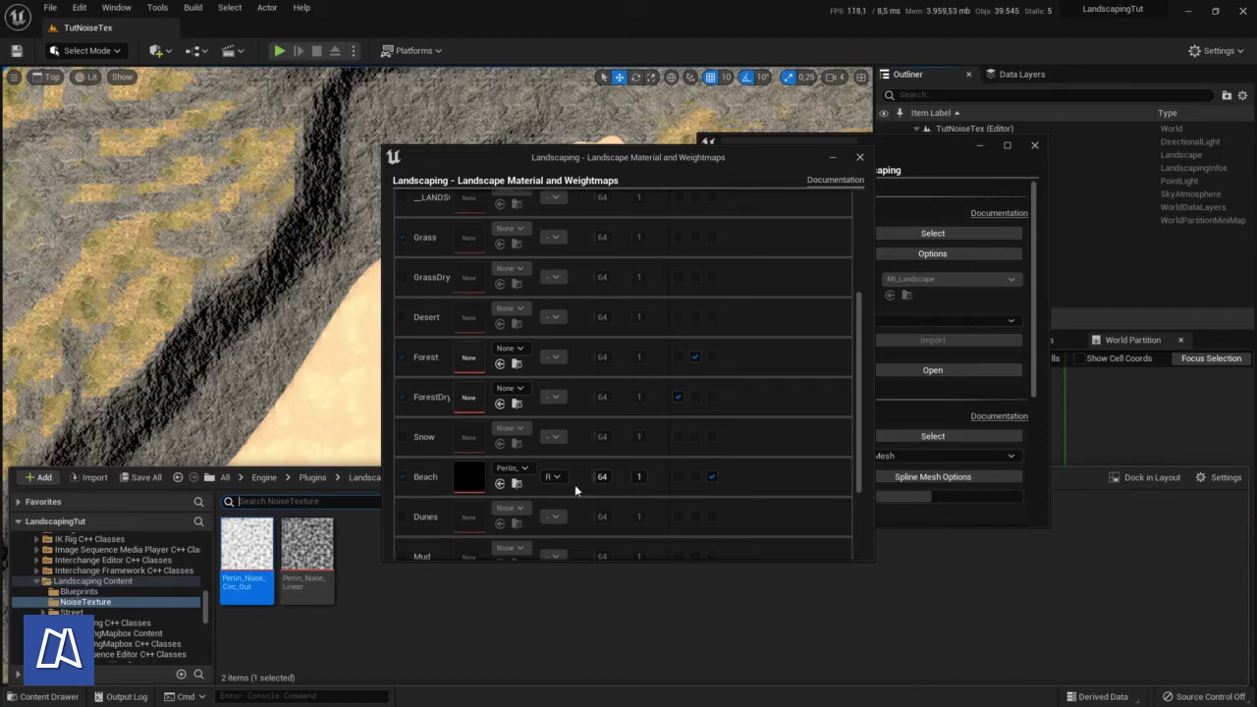
scroll(551, 476, "up", 2)
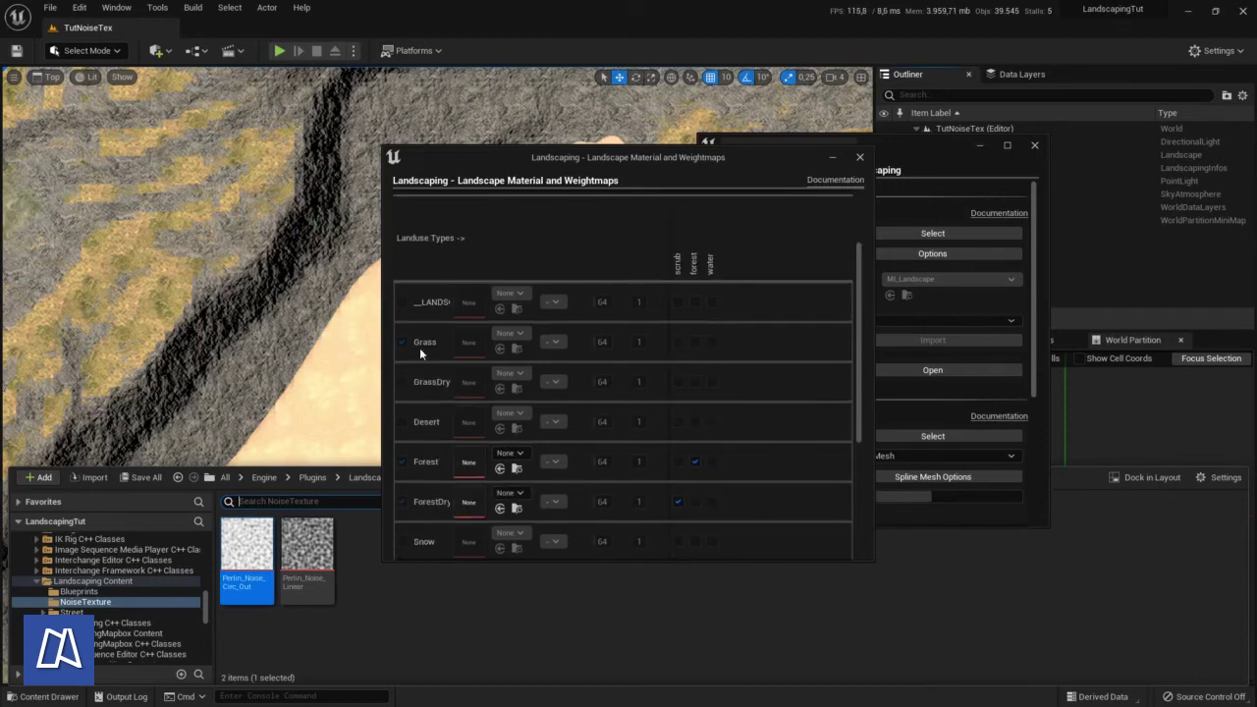
scroll(497, 348, "up", 3)
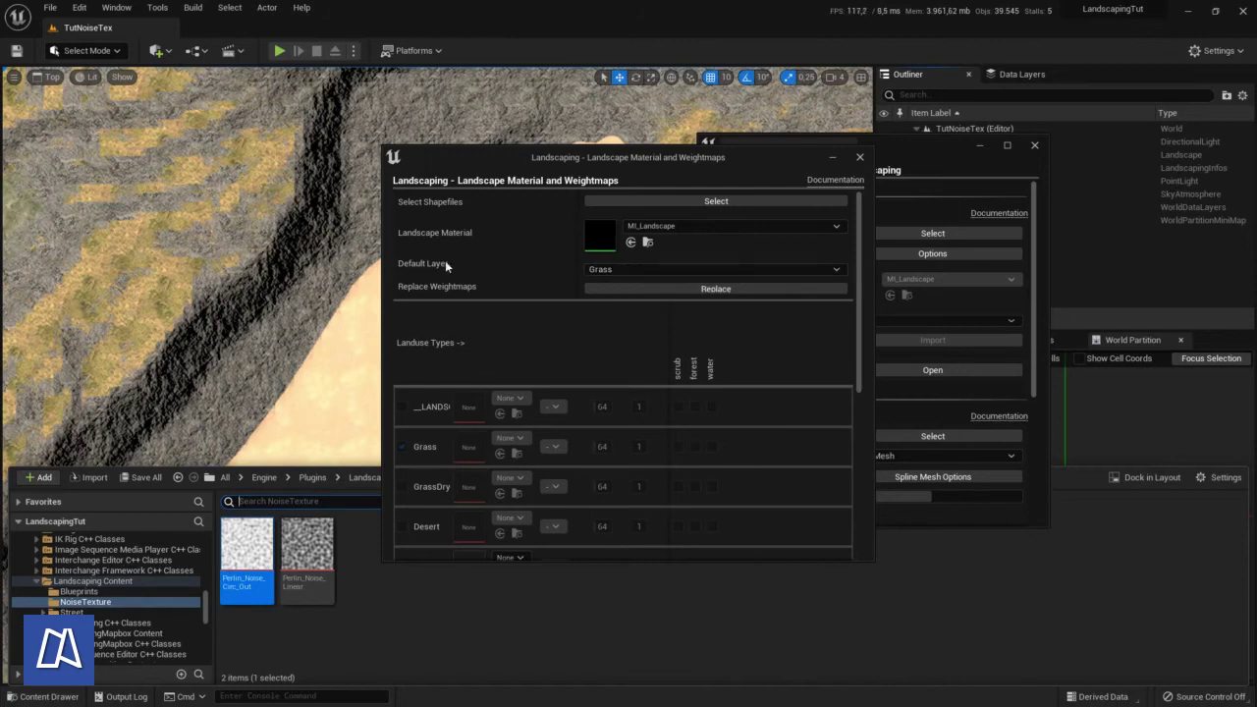
scroll(595, 410, "down", 3)
scroll(595, 410, "down", 2)
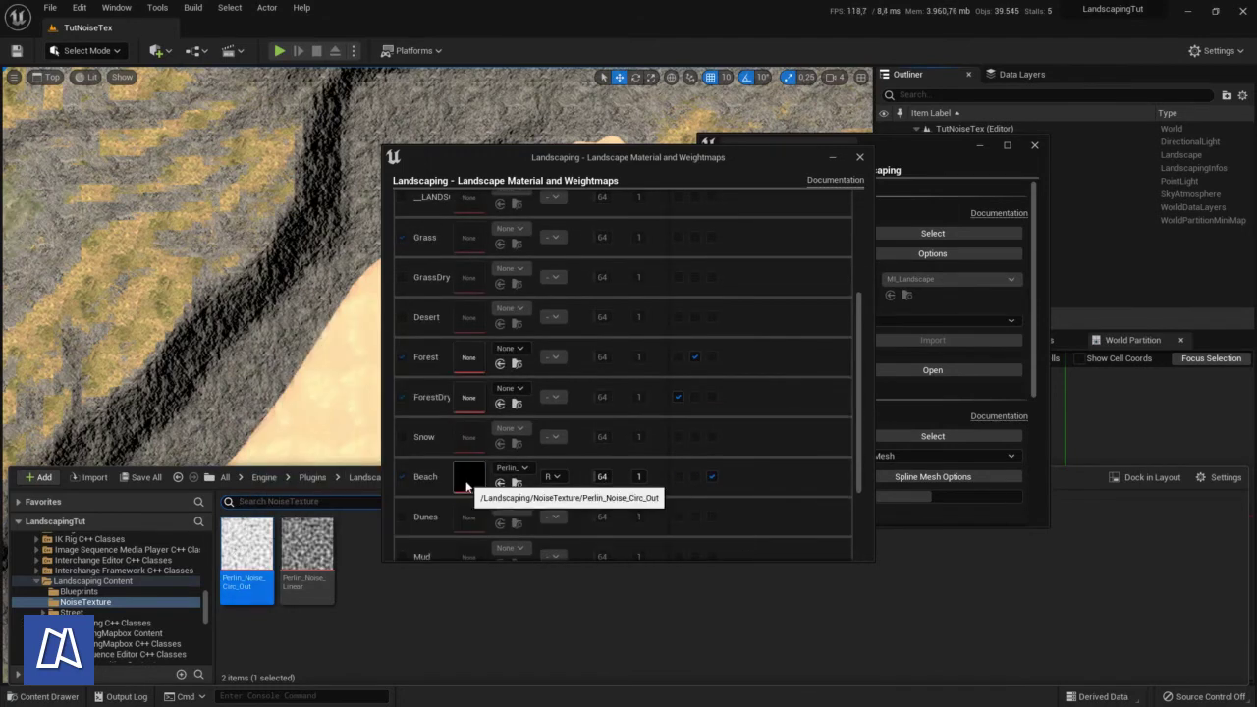
scroll(707, 493, "up", 3)
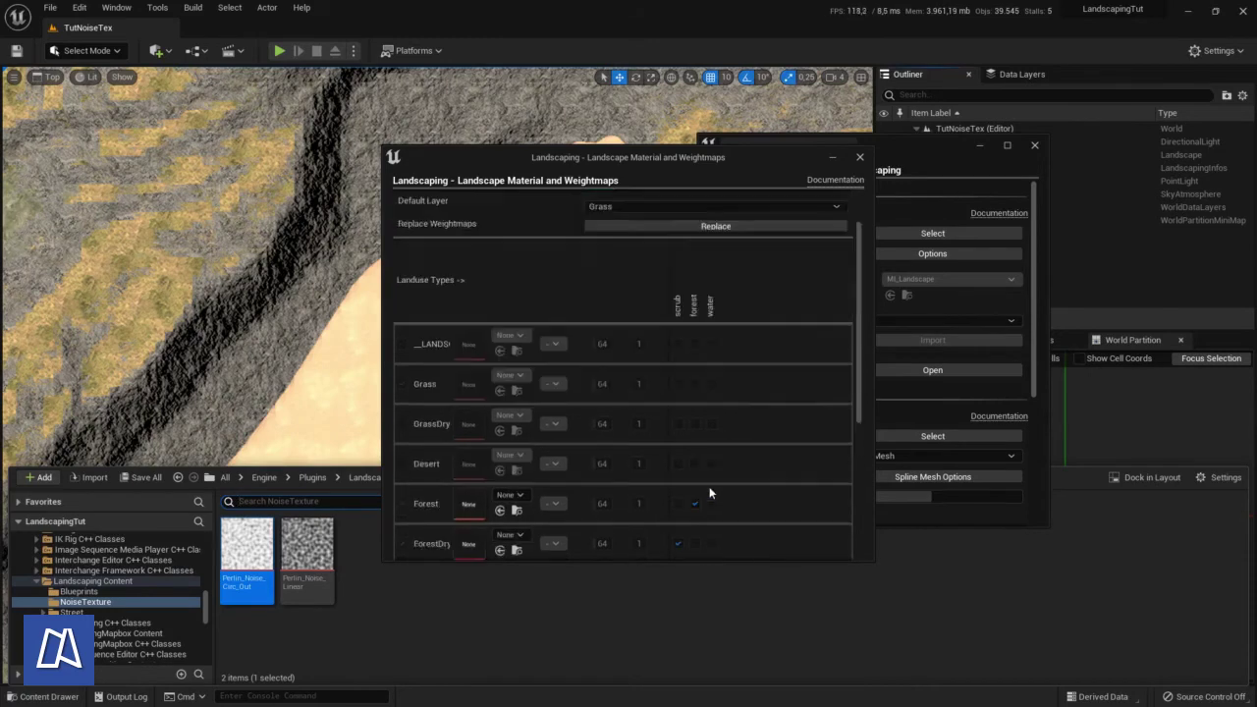
scroll(682, 426, "down", 5)
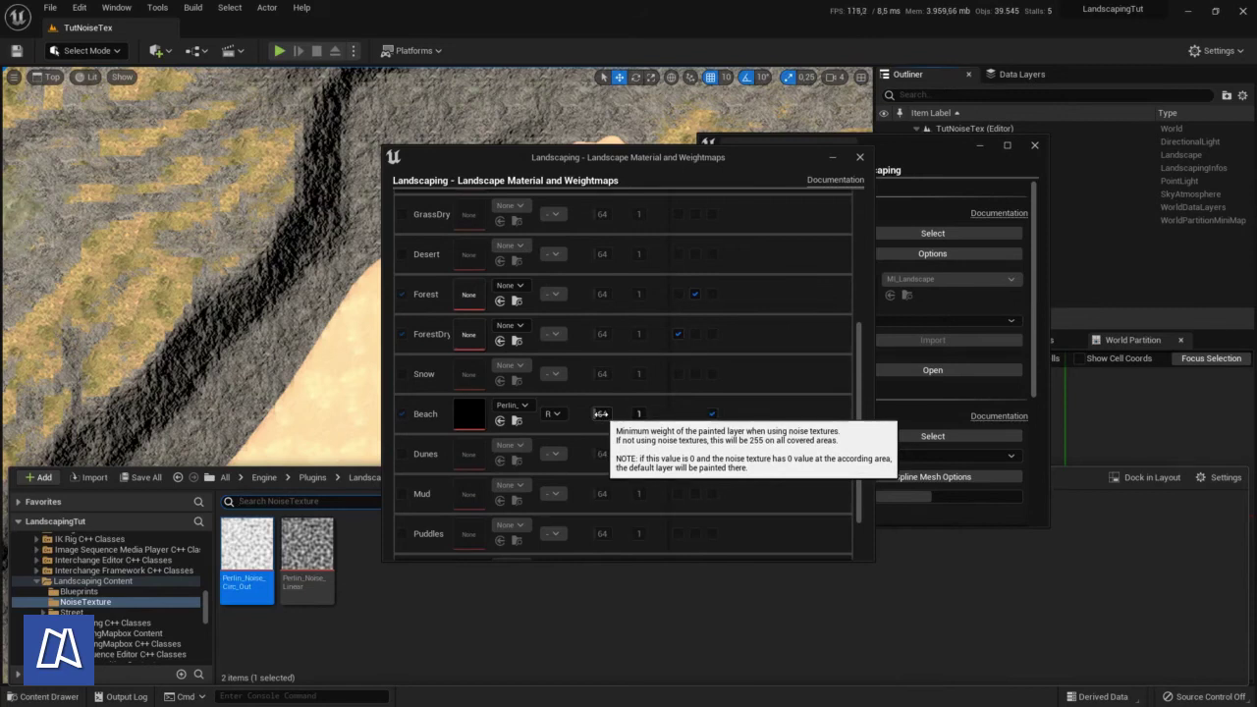
left_click(600, 413)
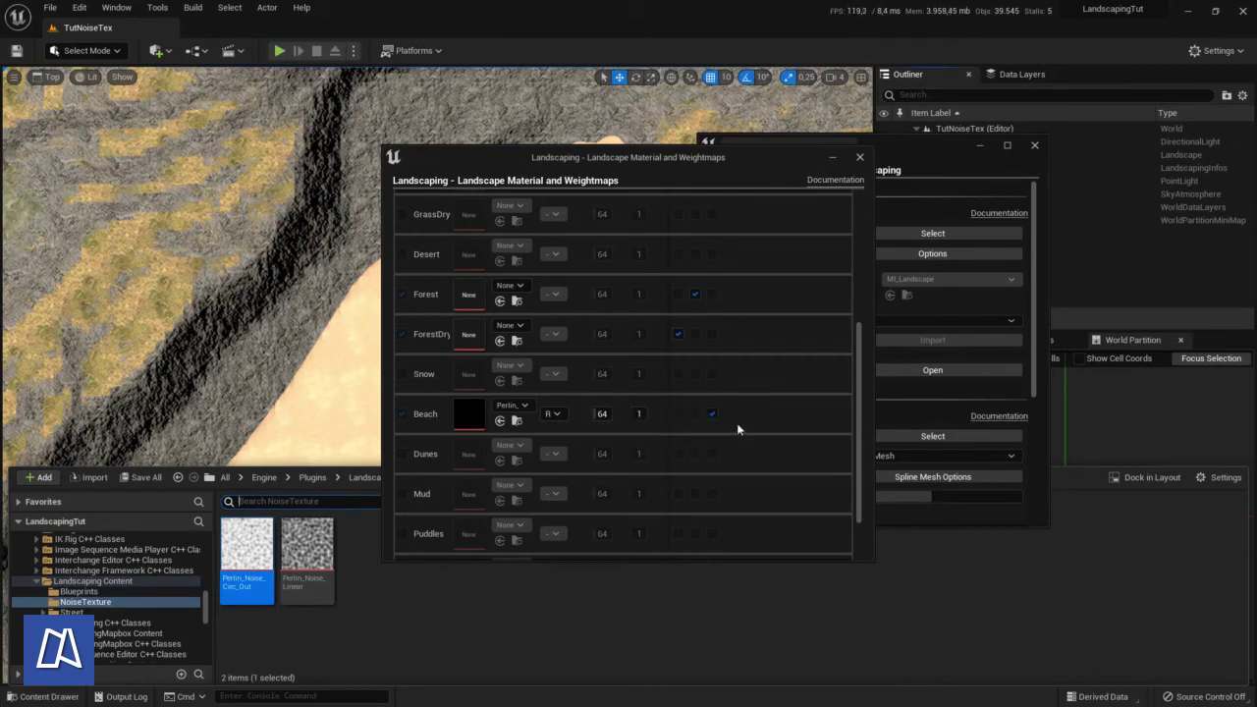
scroll(759, 420, "up", 5)
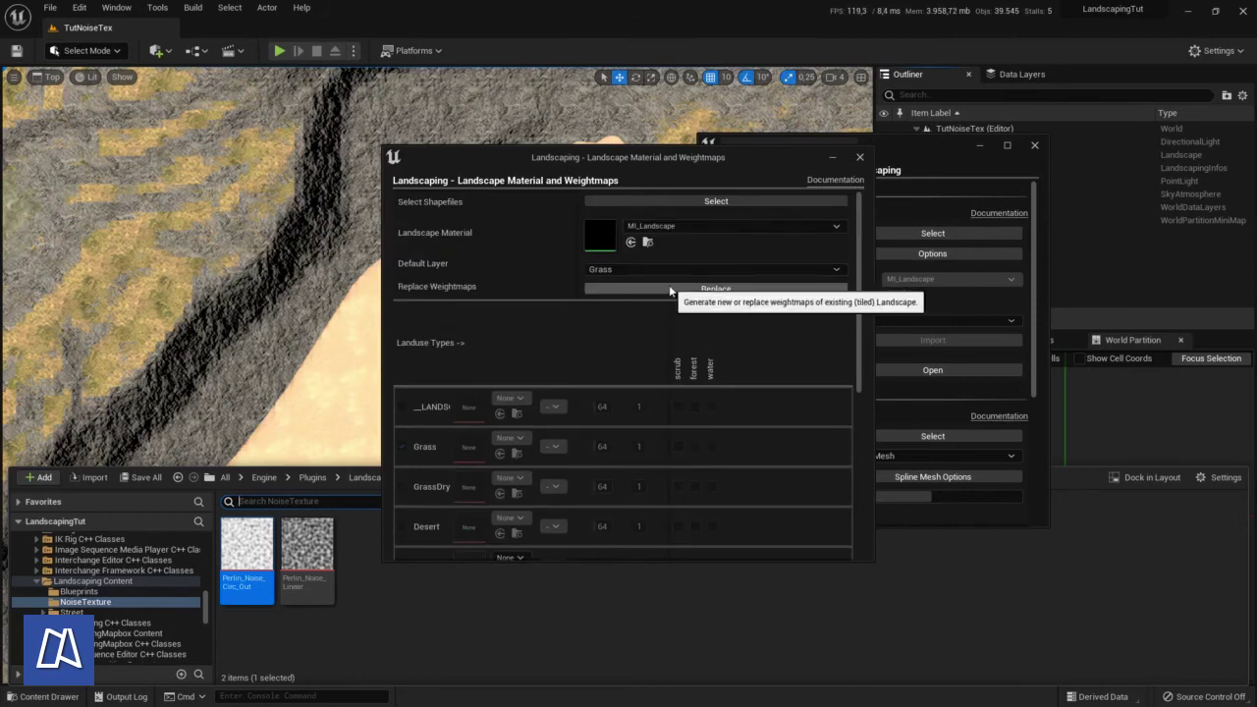
Replace the weightmaps with the noise-blended Beach layer, then open the viewport's play menu
left_click(668, 292)
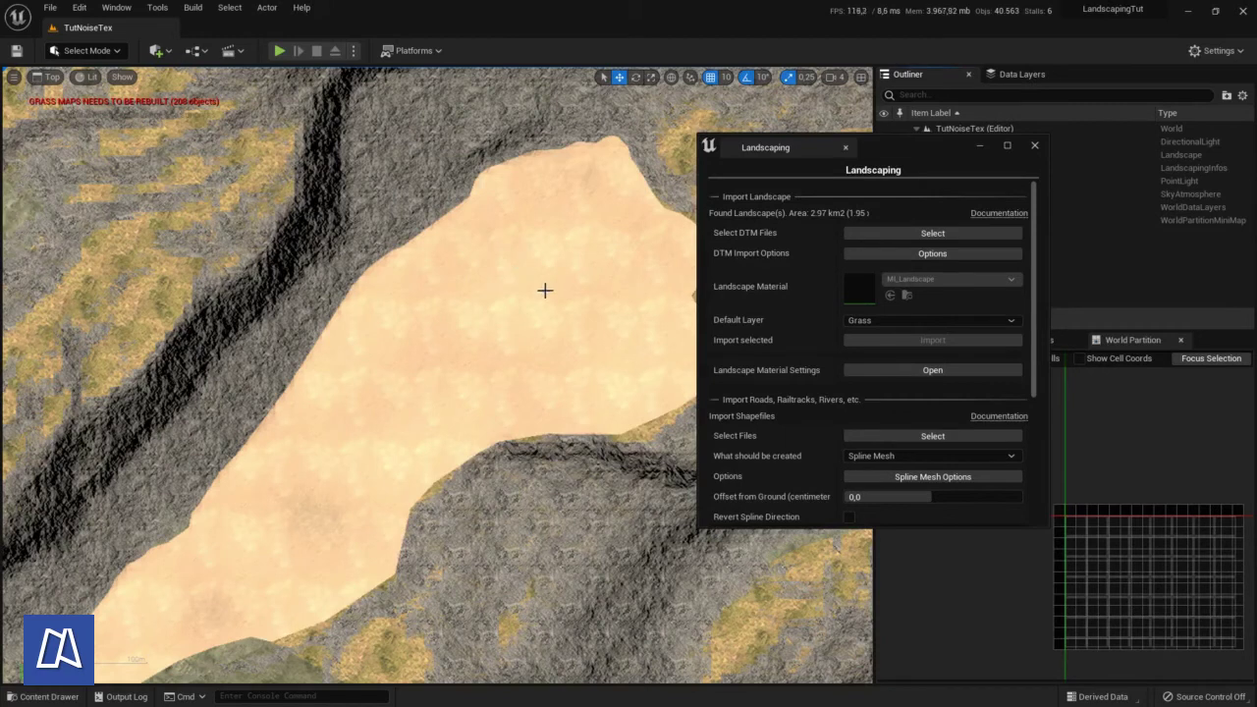
scroll(488, 348, "up", 4)
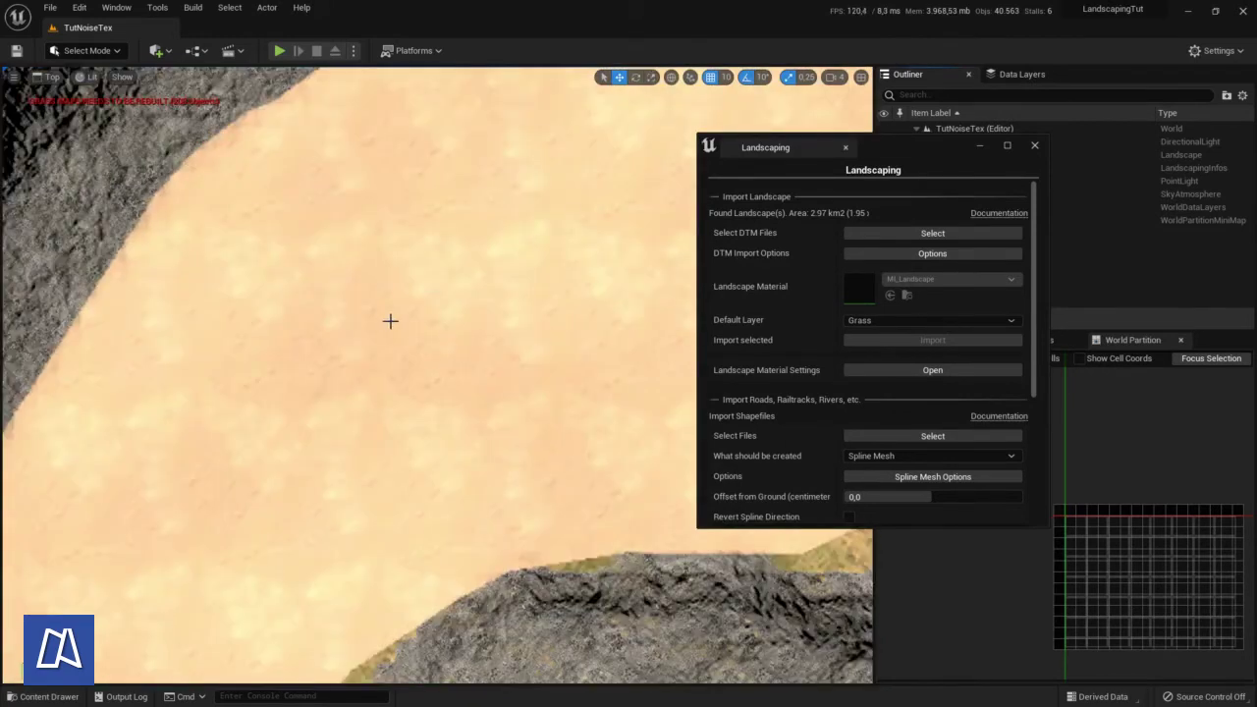
right_click(390, 320)
Run a Standalone preview, fly forward across the sandy beach, then exit and shift the Landscaping panel left
mouse_move(421, 611)
left_click(545, 619)
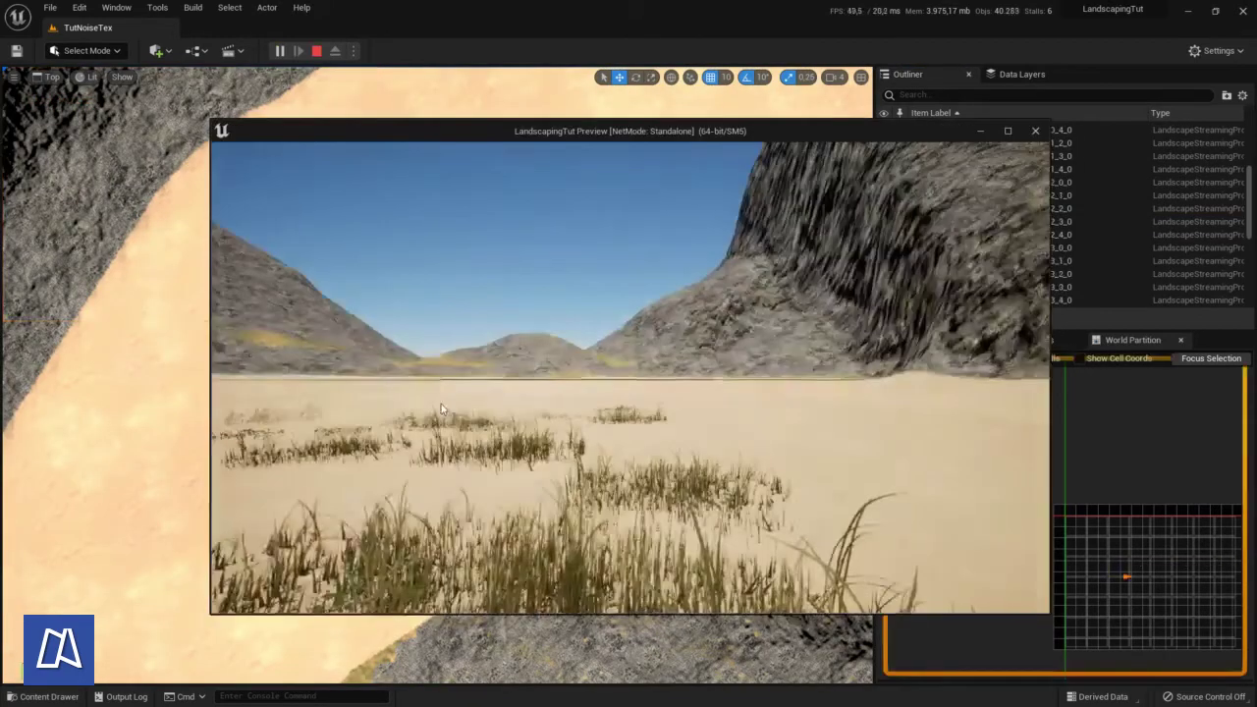
key("w")
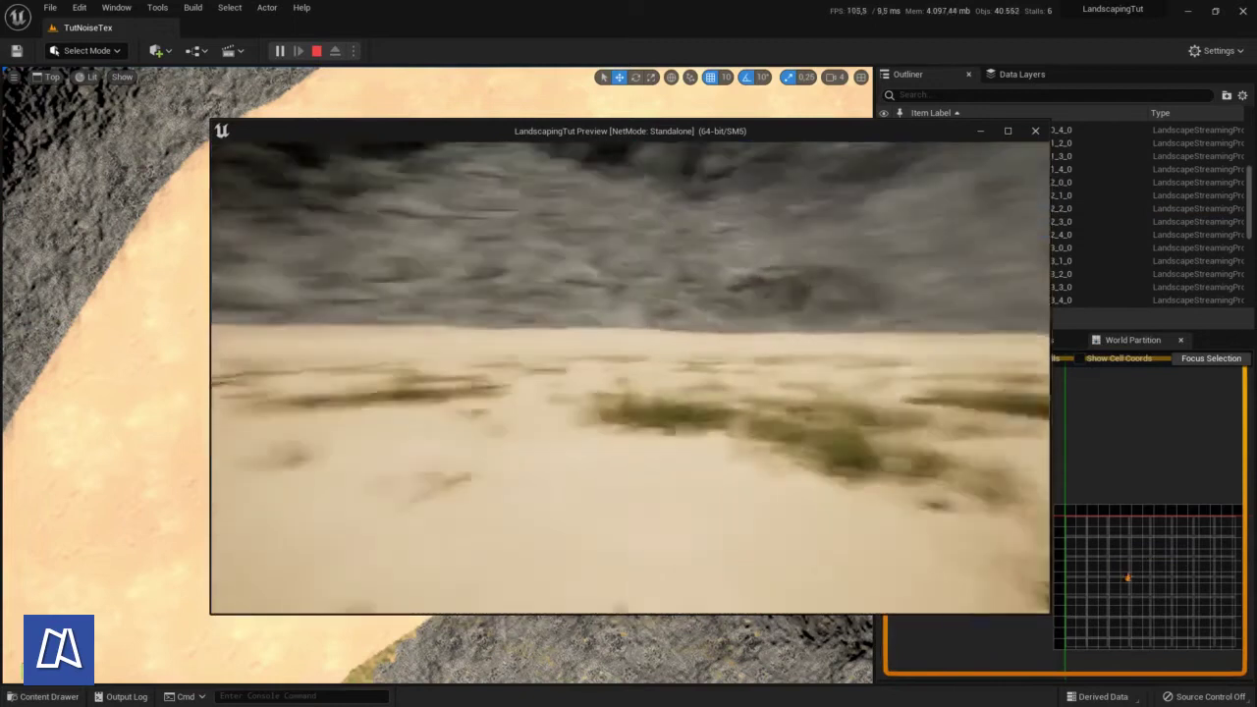
key("w")
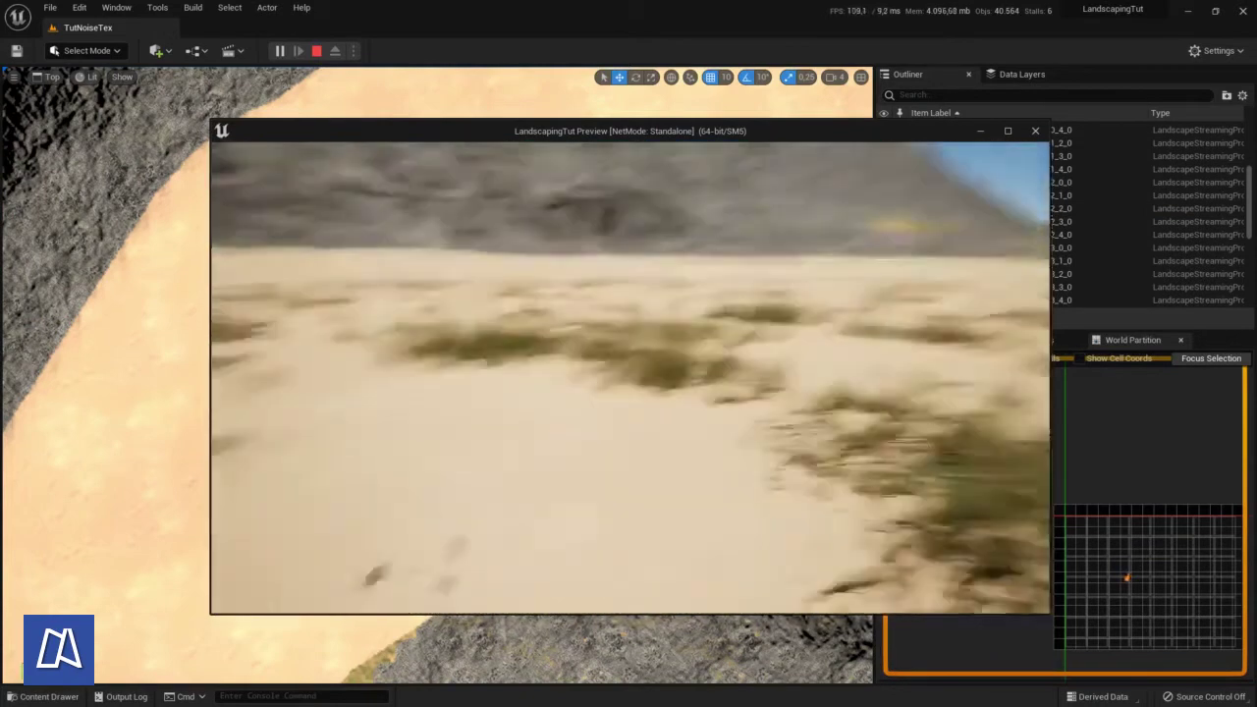
key("w")
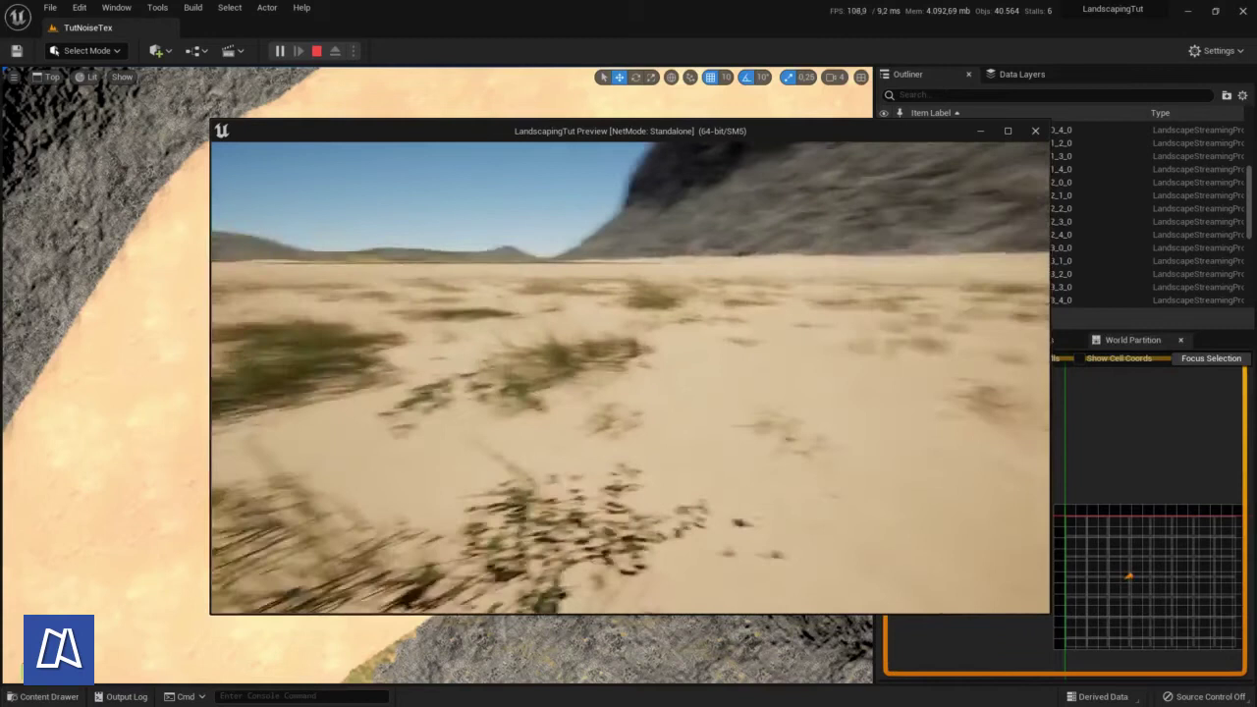
key("w")
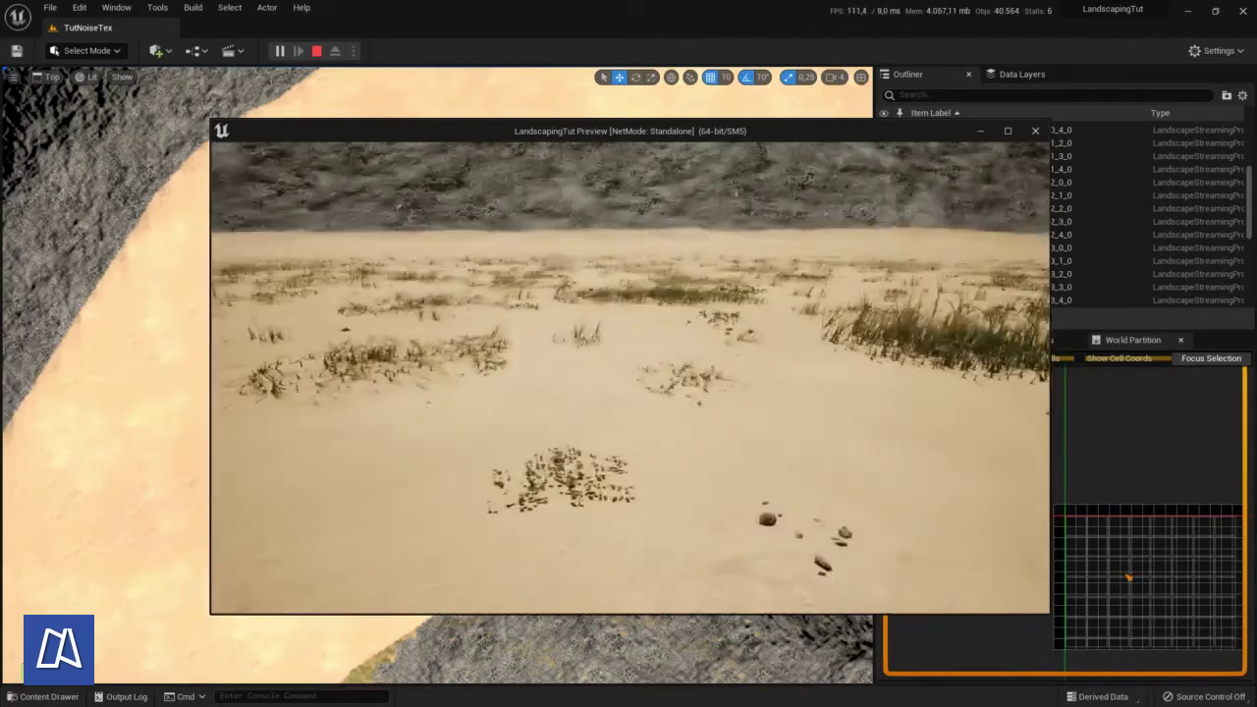
key("w")
key("Escape")
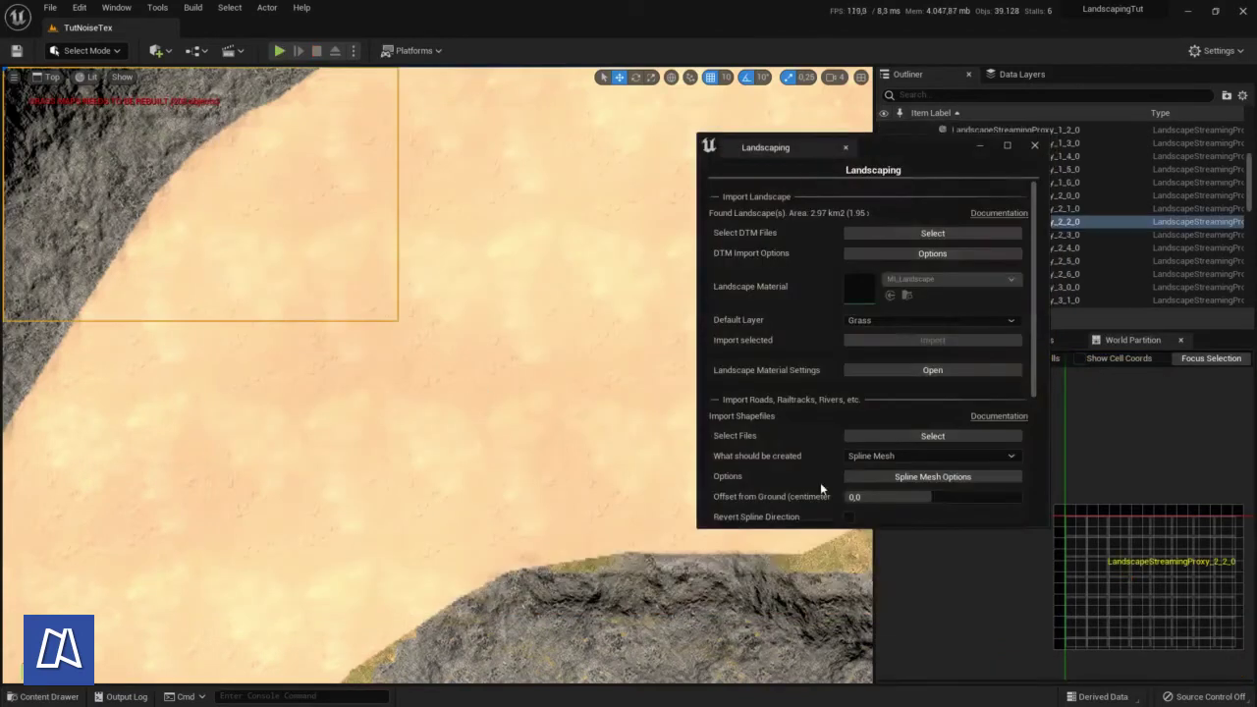
left_click_drag(904, 146, 868, 146)
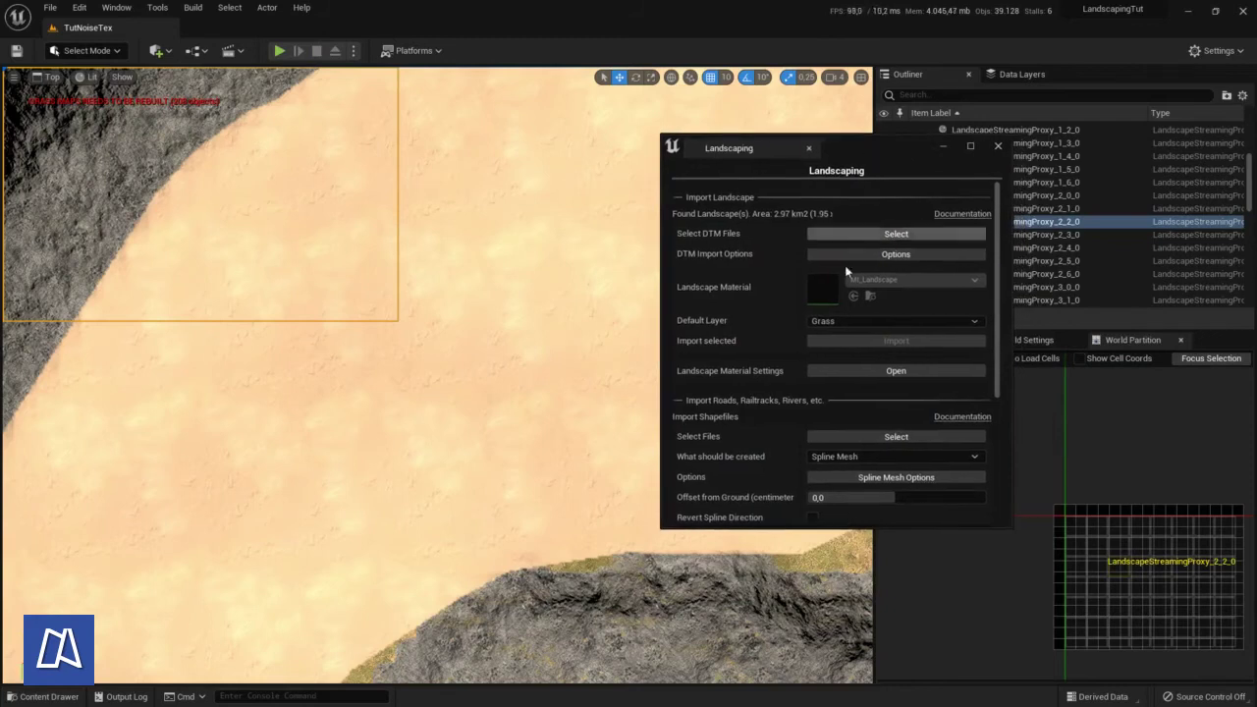
Change the Beach layer's value from 1 to 8 in the weightmap settings
left_click(854, 372)
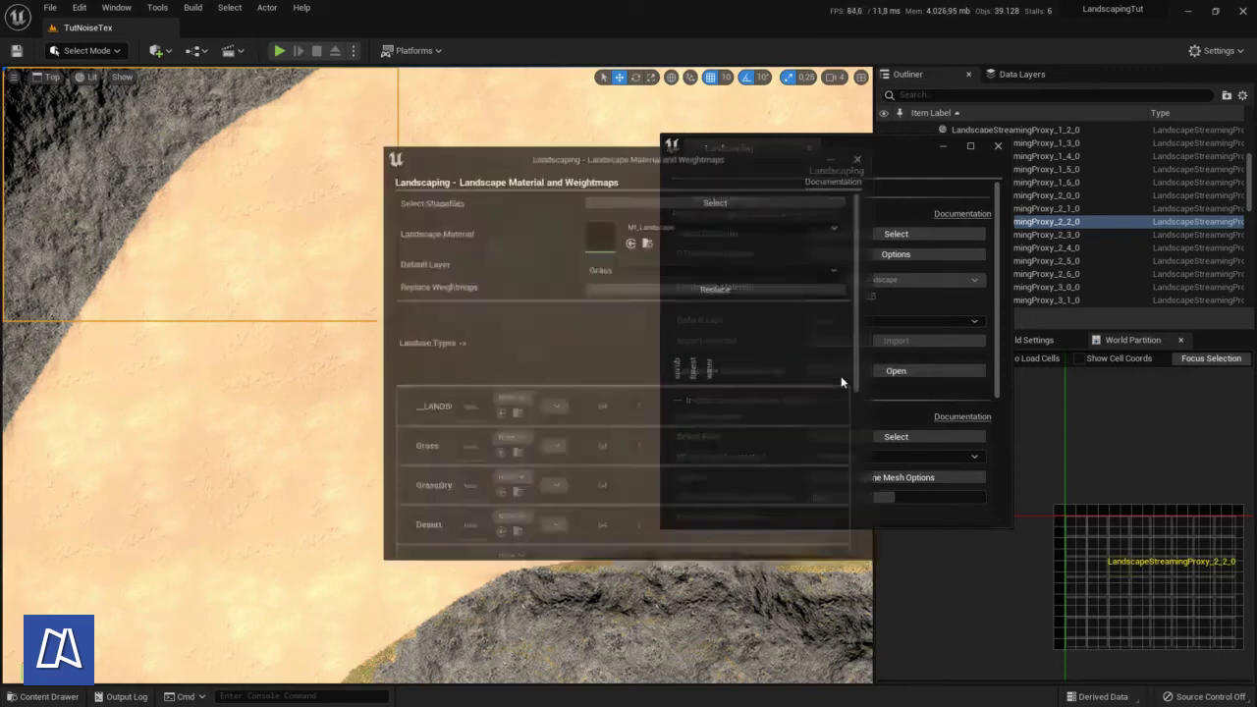
scroll(538, 361, "down", 5)
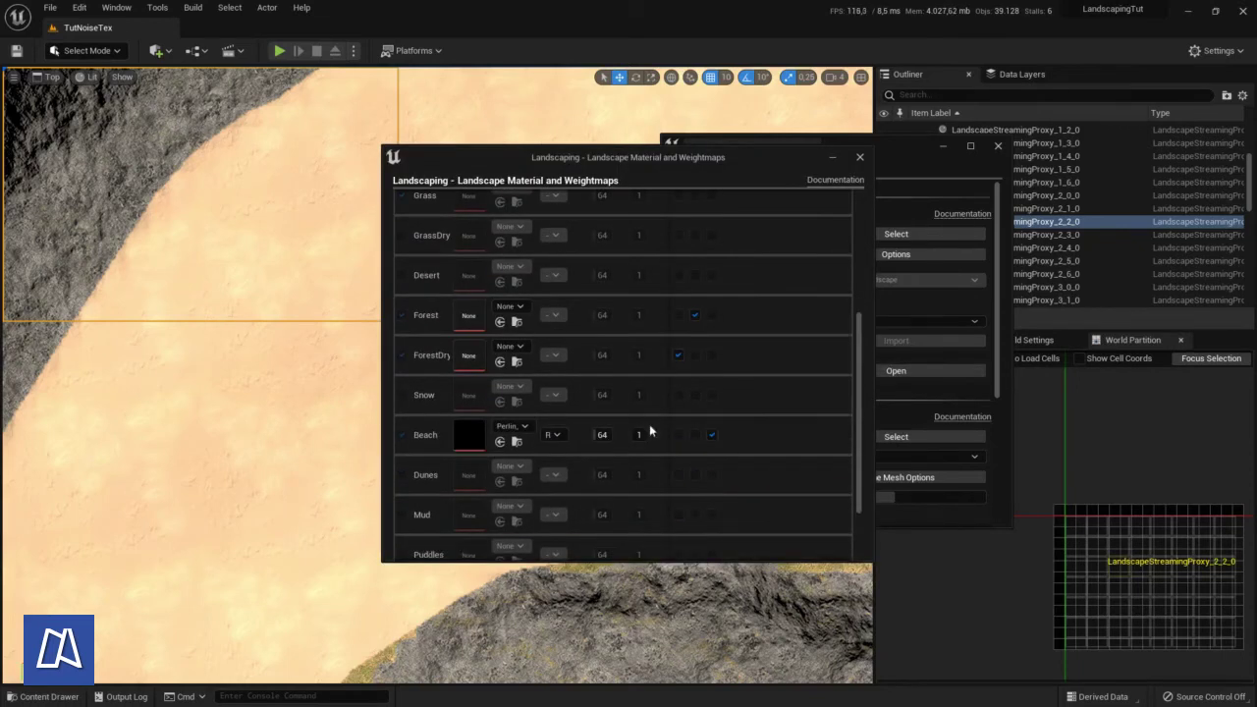
left_click(643, 434)
type("8")
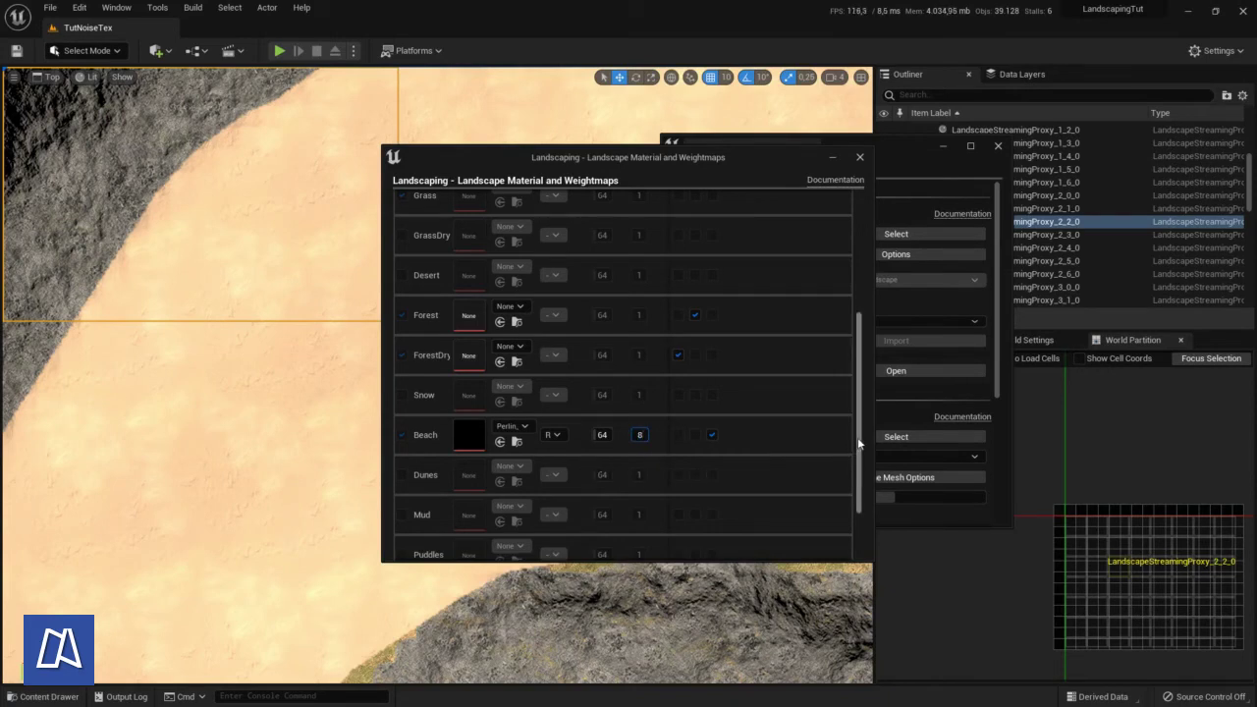
key("Return")
scroll(685, 440, "up", 4)
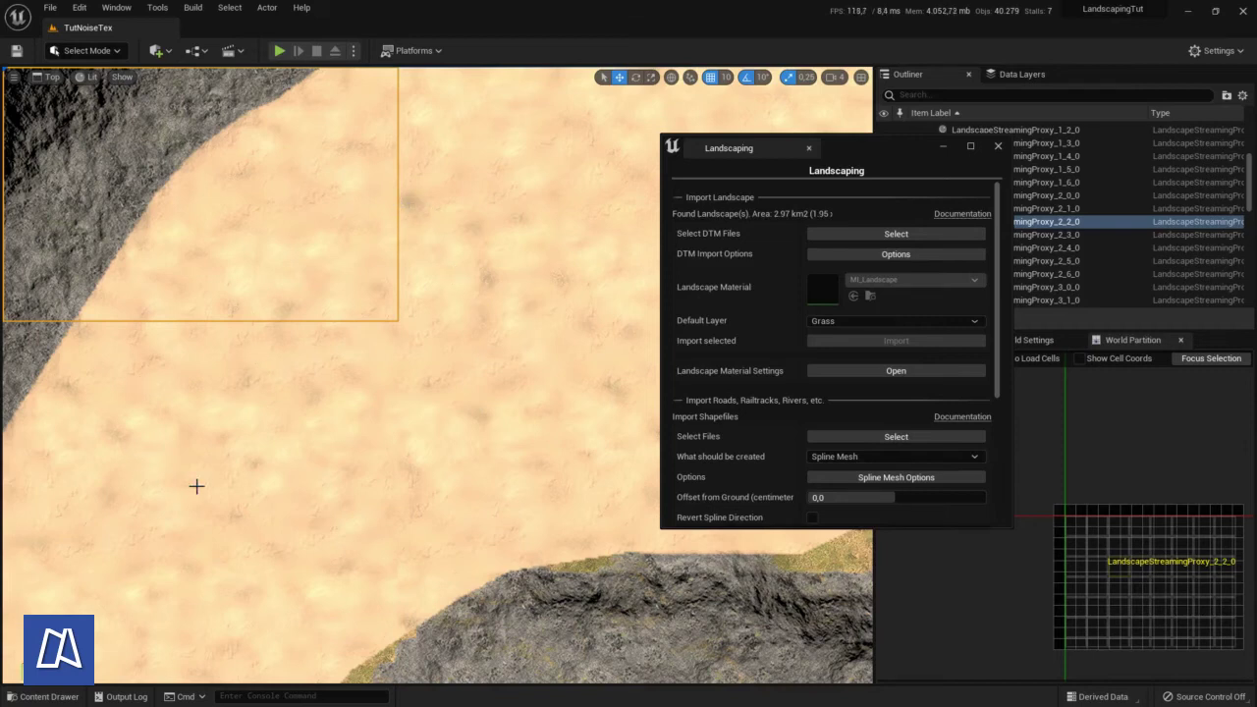
scroll(422, 397, "down", 4)
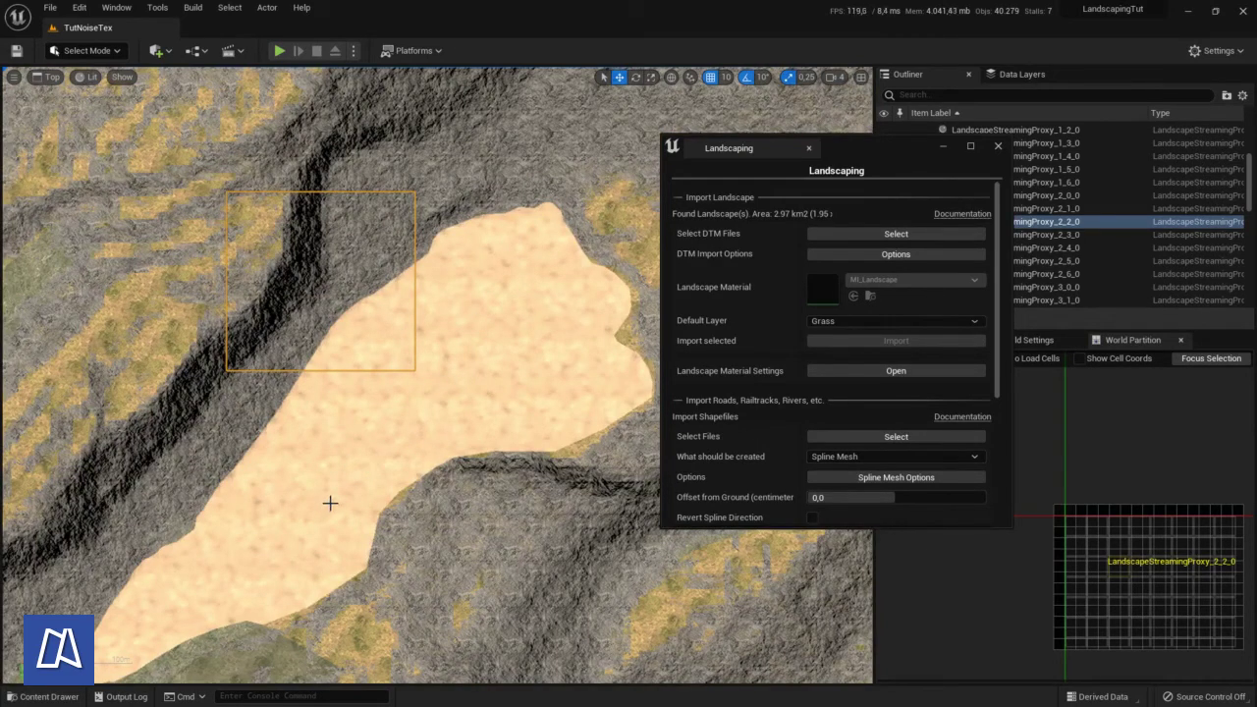
Reopen the weightmaps settings, search the Content folder for 'noise' and select T_NoiseOffsets
left_click(846, 375)
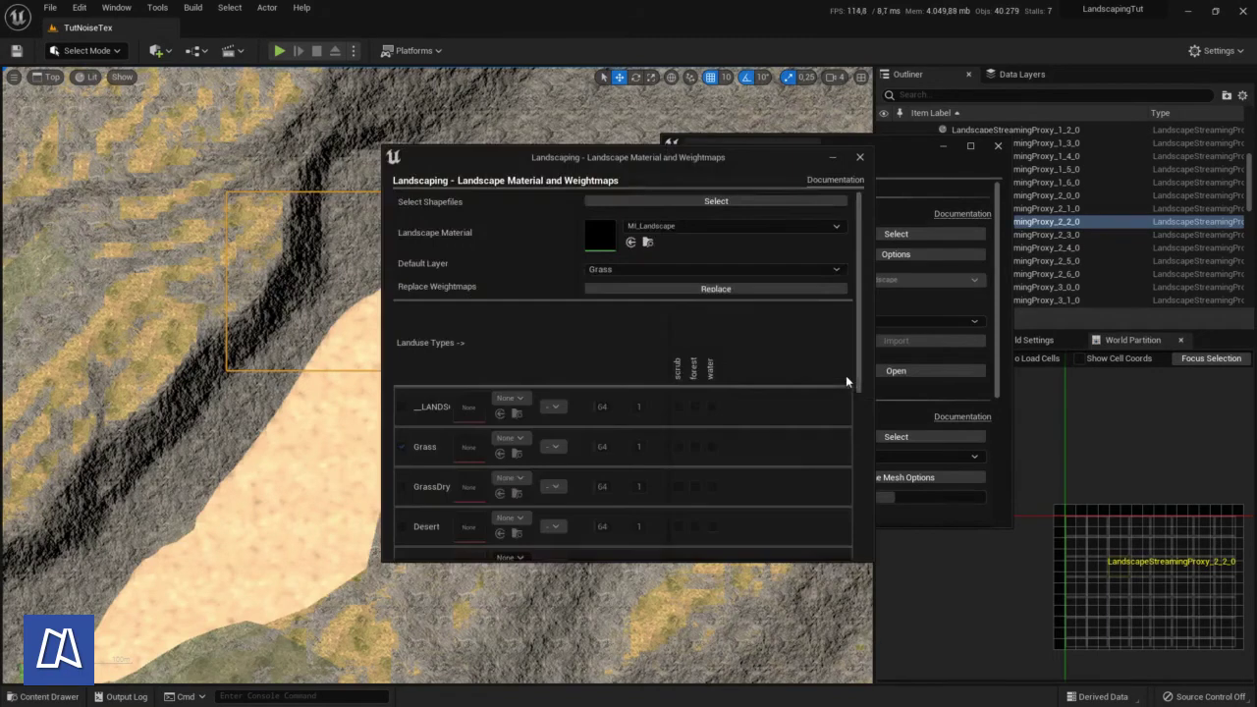
scroll(422, 388, "down", 2)
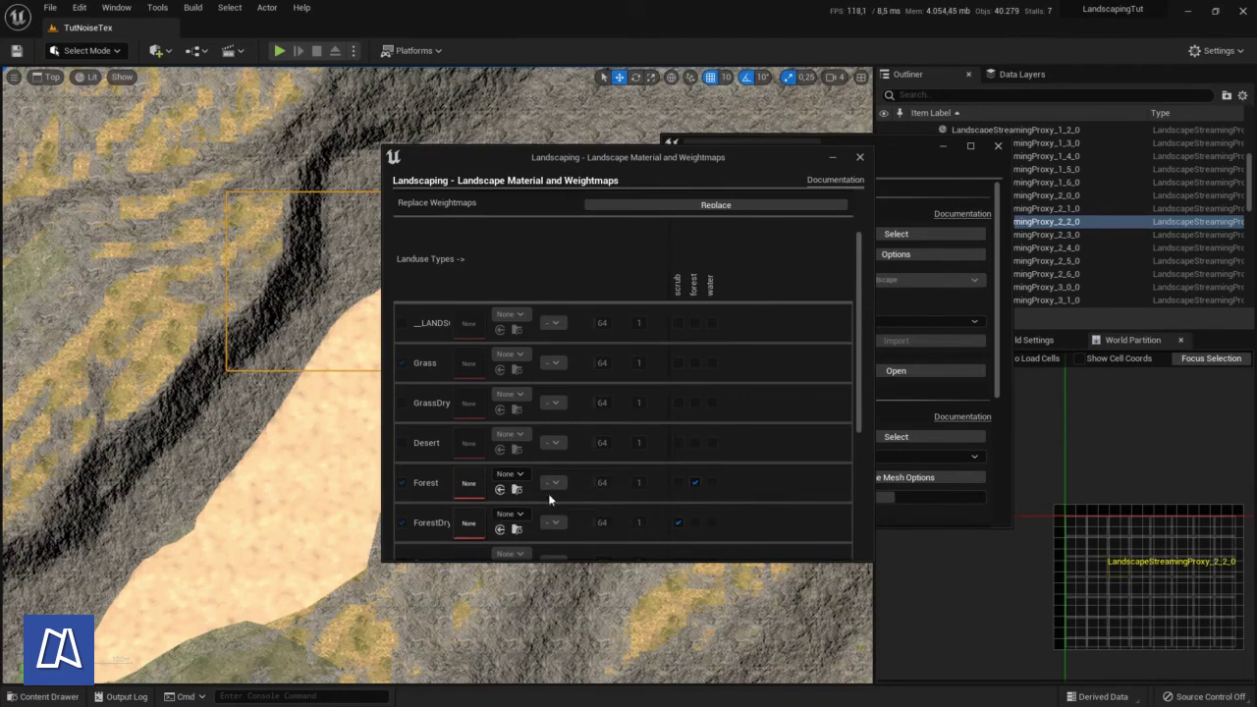
left_click(47, 696)
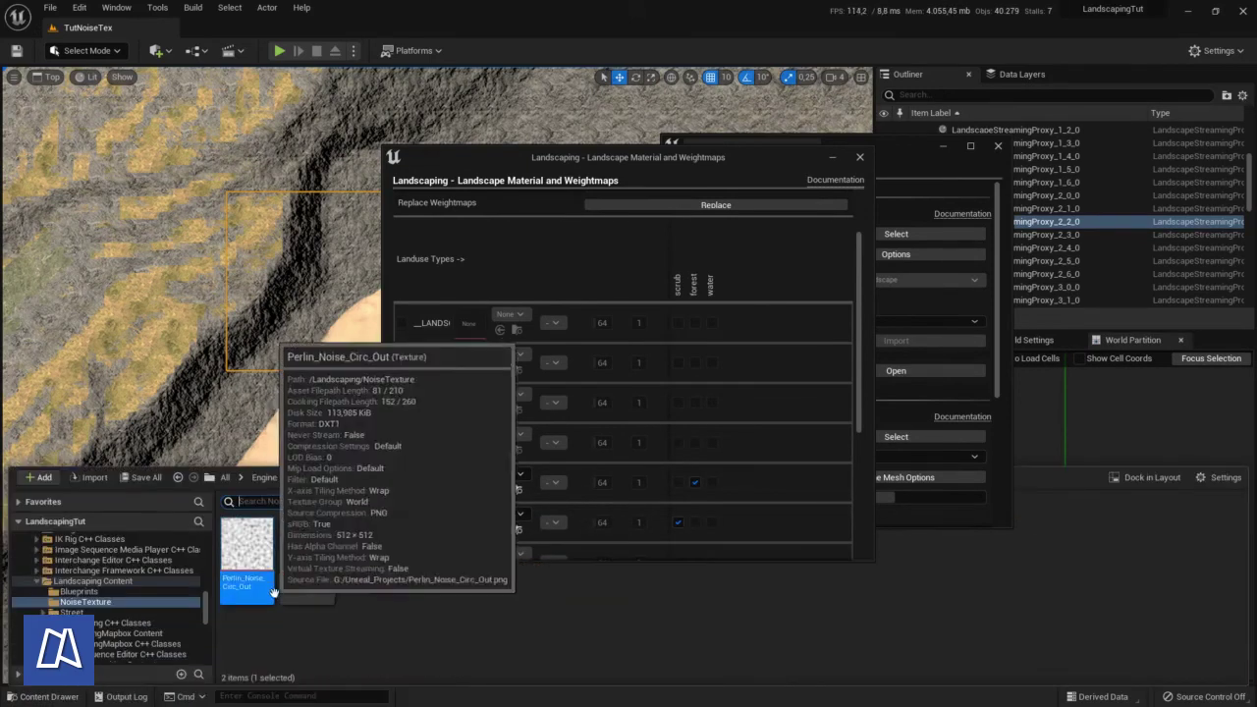
scroll(113, 538, "up", 15)
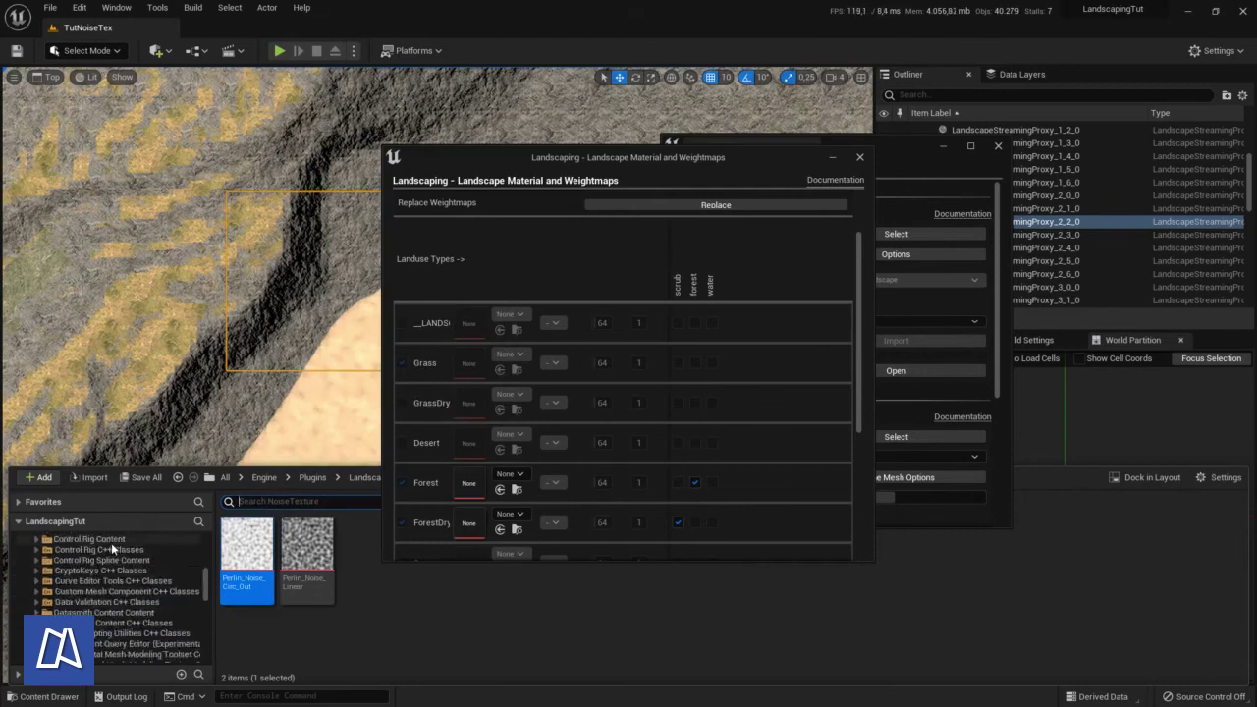
left_click(106, 549)
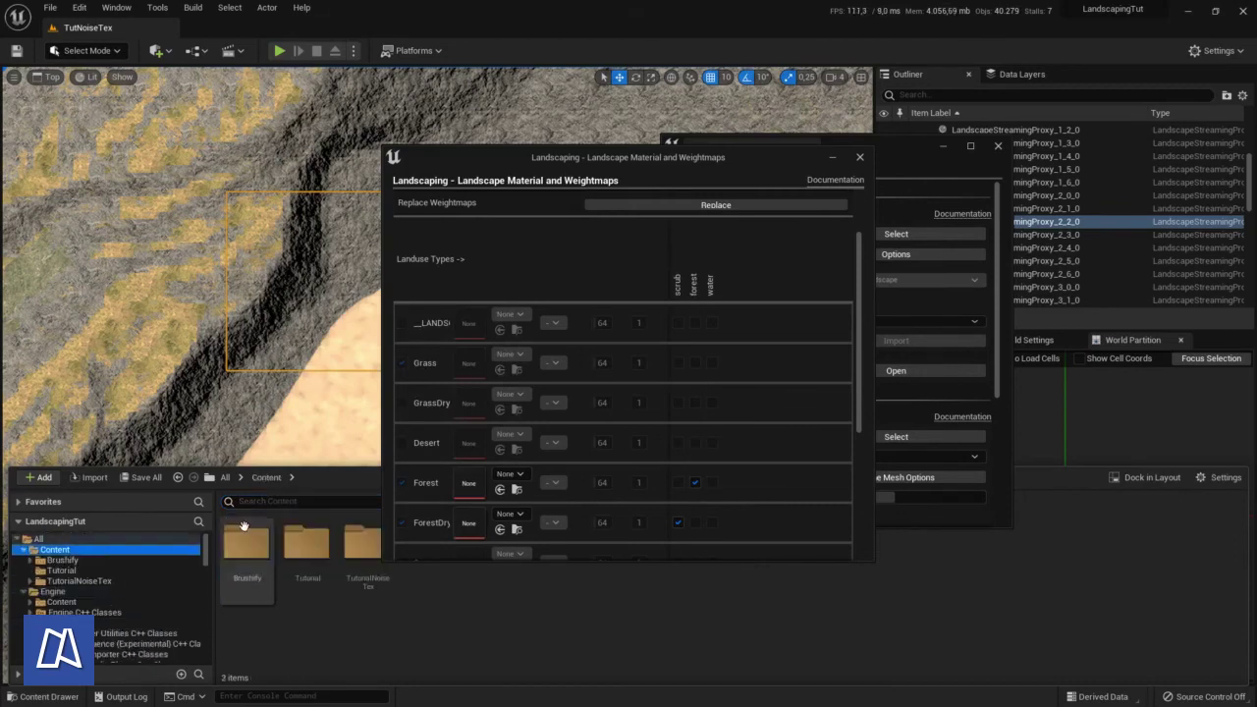
type("noise")
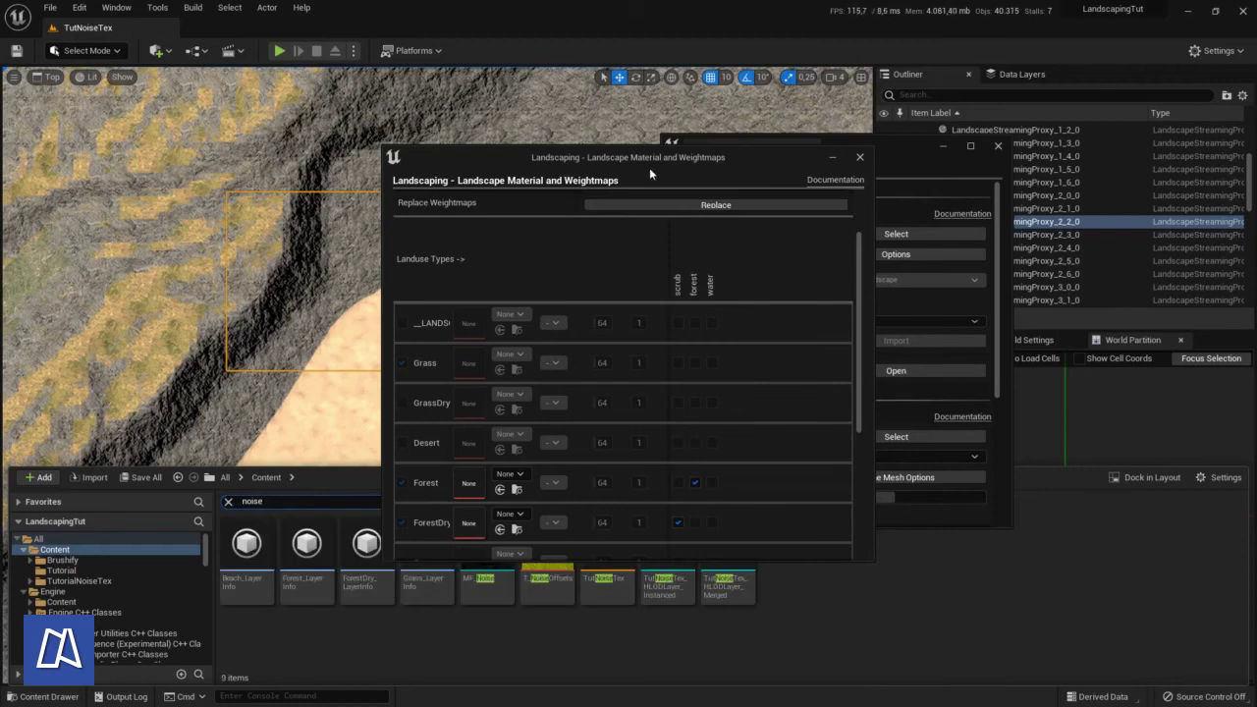
left_click_drag(649, 166, 967, 154)
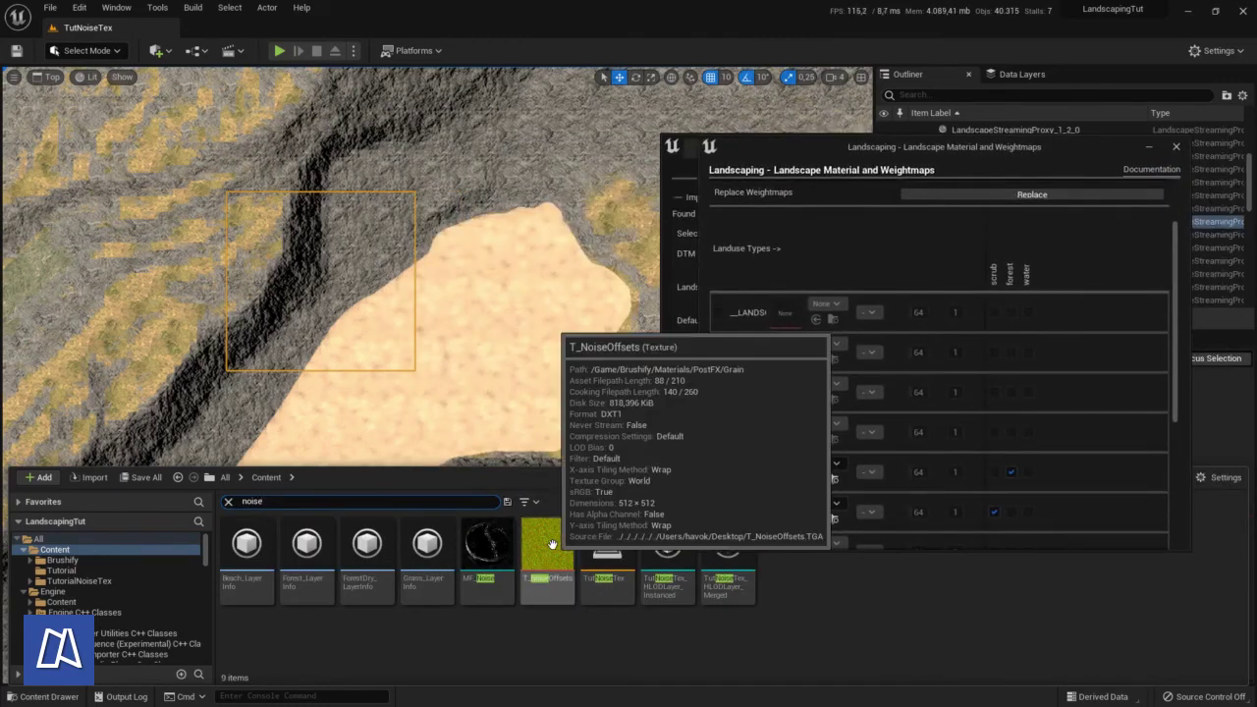
left_click(552, 545)
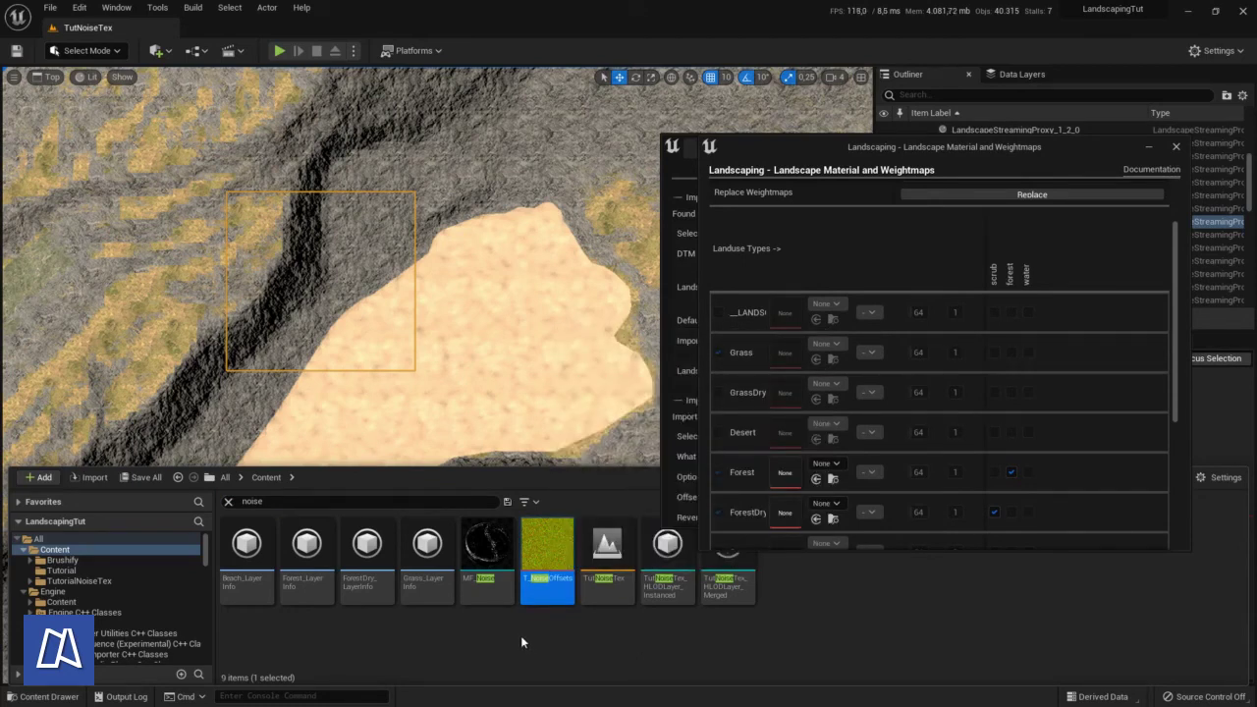
Inspect the 512x512 T_NoiseOffsets texture in its editor, then return to the level
double_click(552, 545)
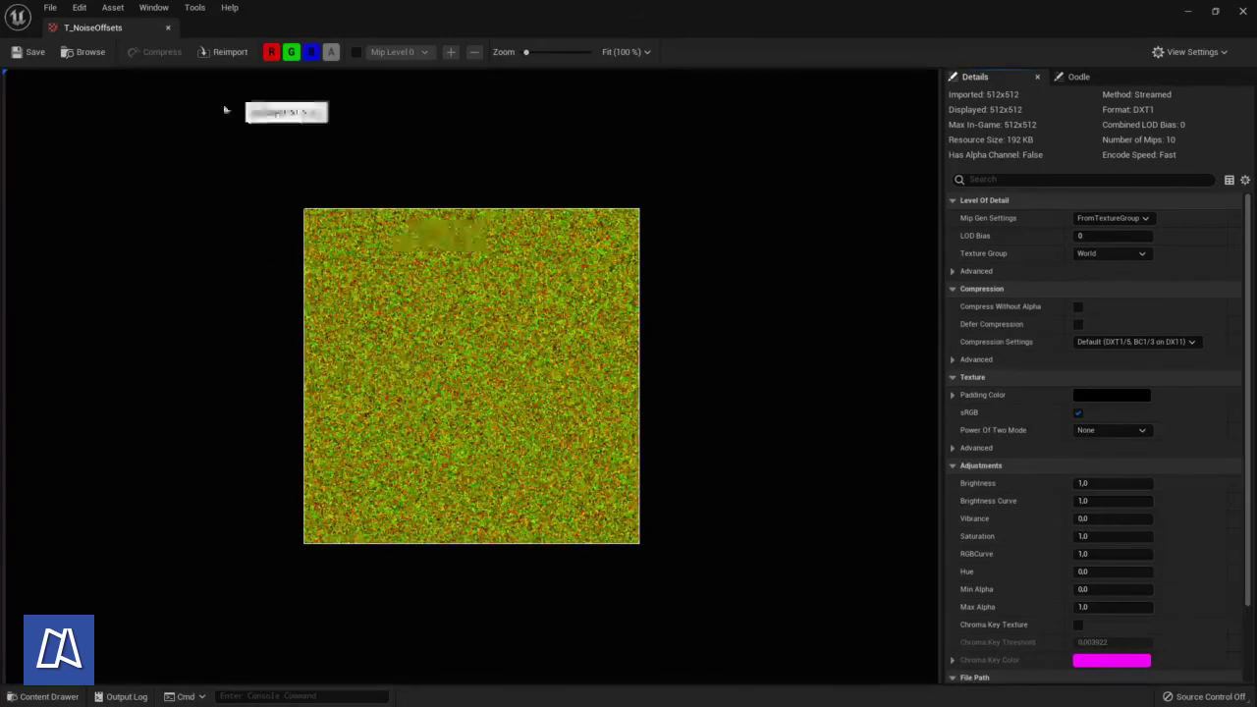
left_click(166, 30)
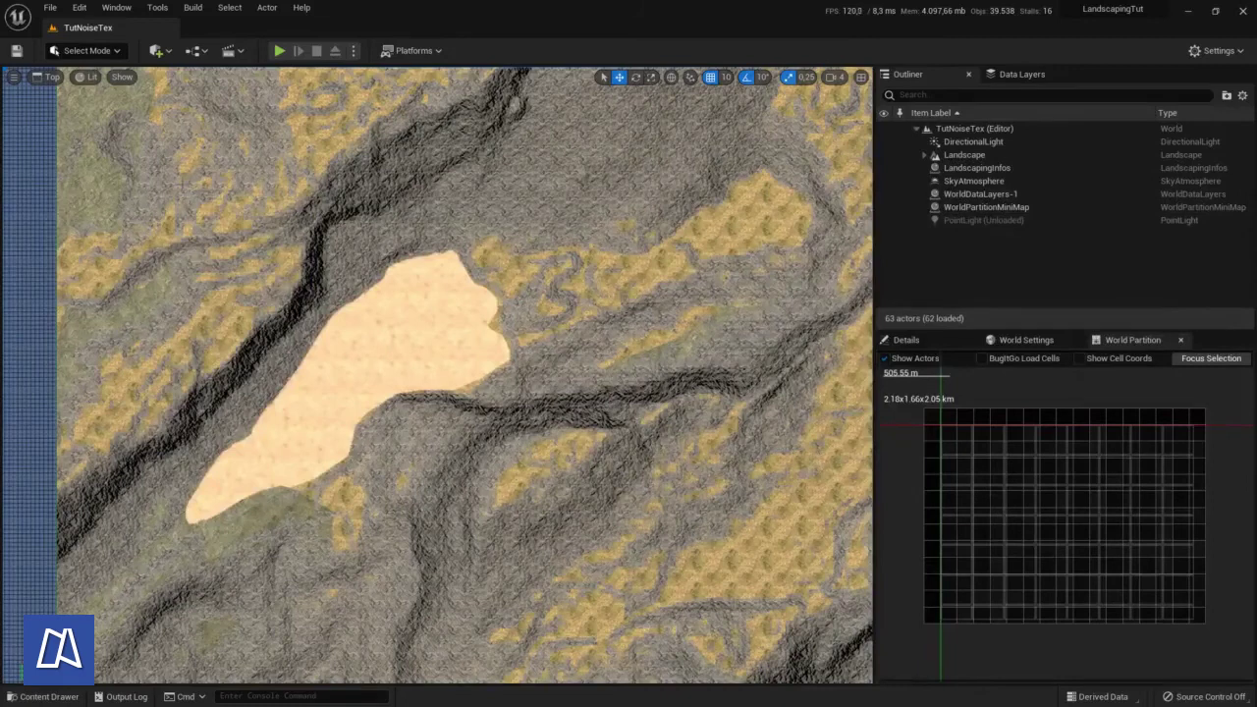
Switch to Landscape paint mode and open the Grass layer's Import From/Export To File options
left_click(106, 52)
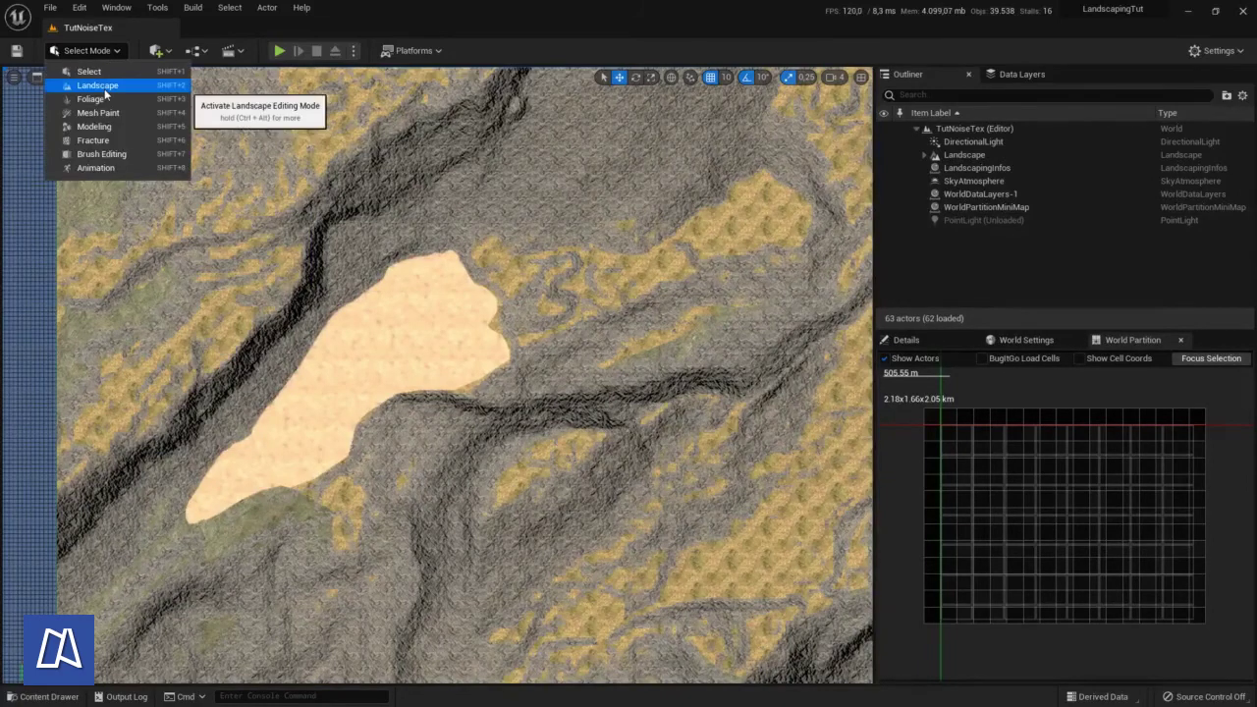
left_click(98, 86)
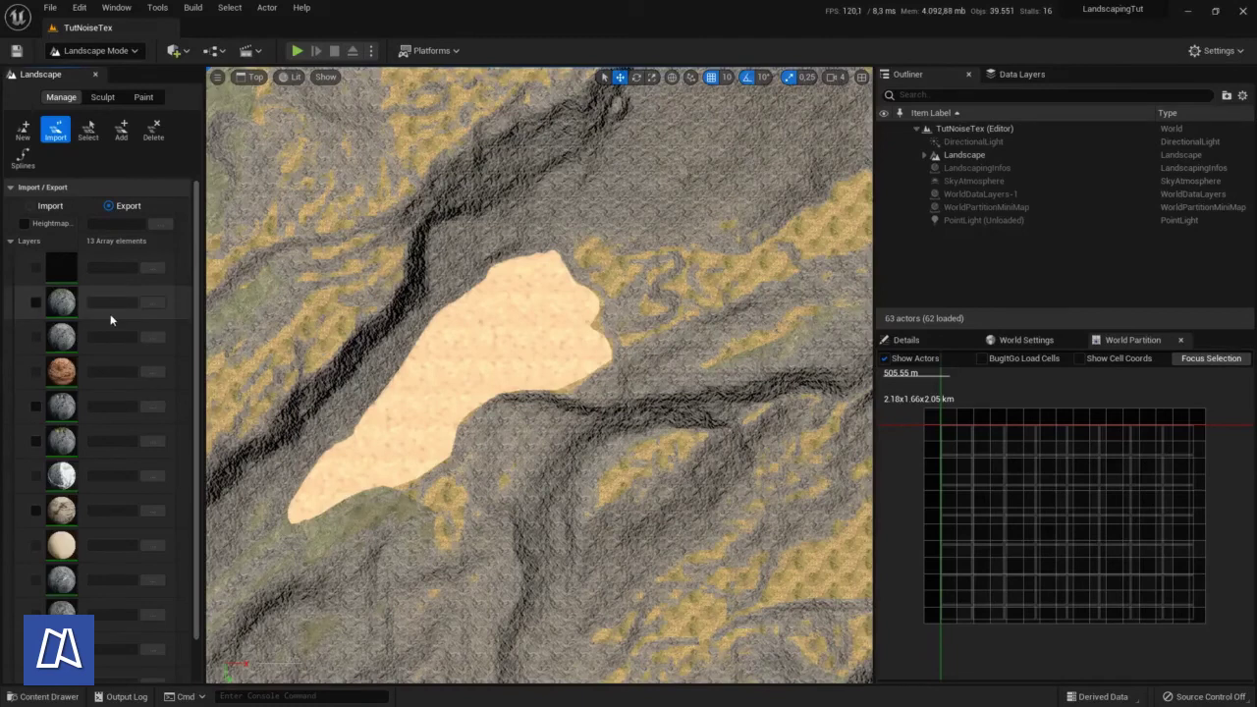
left_click(143, 96)
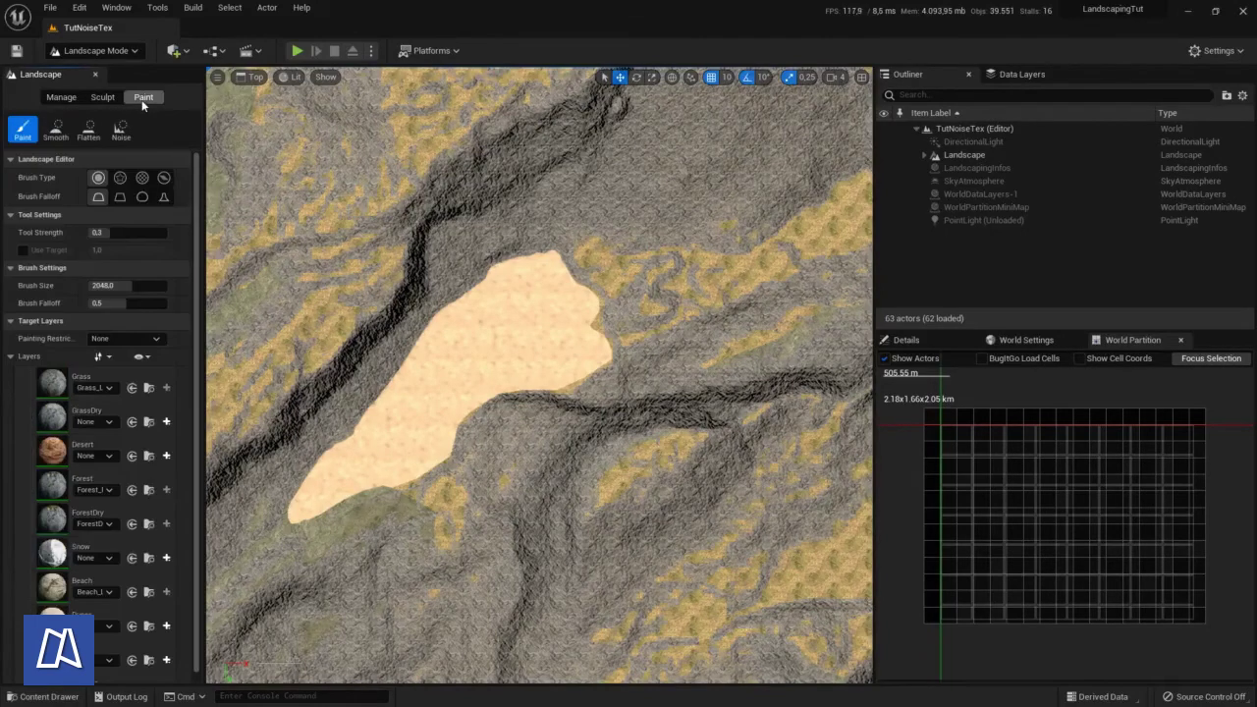
right_click(95, 376)
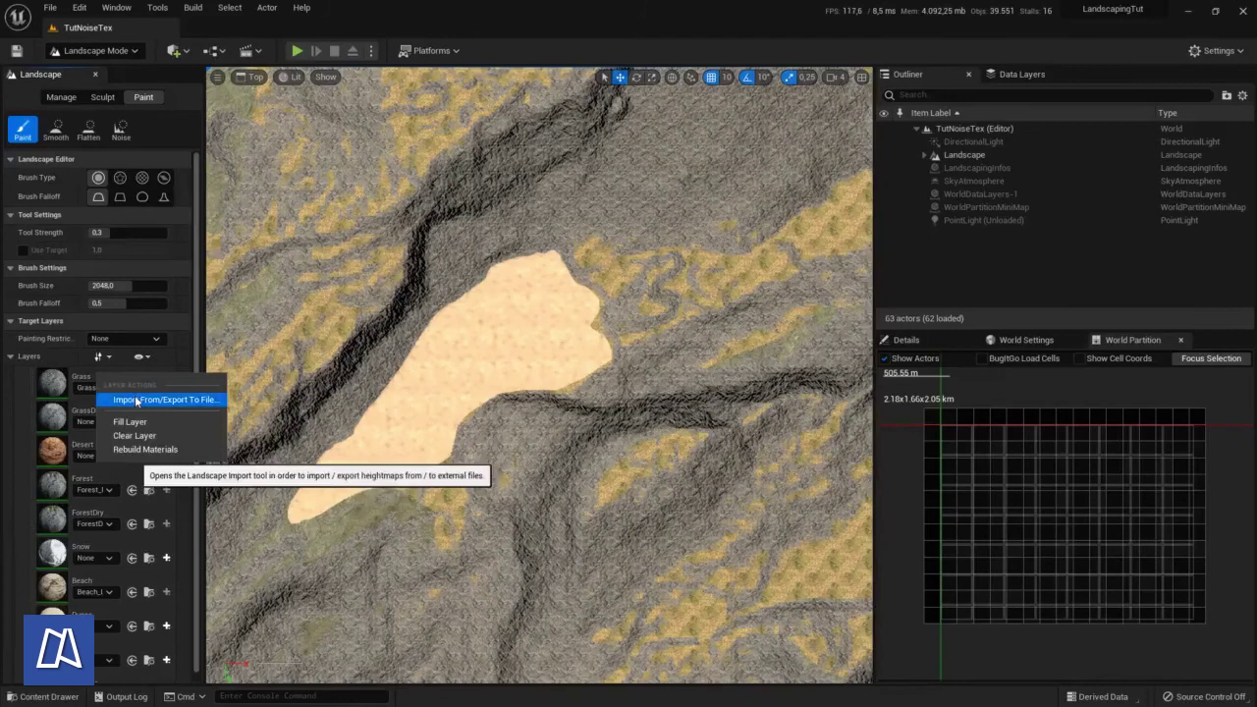
left_click(137, 393)
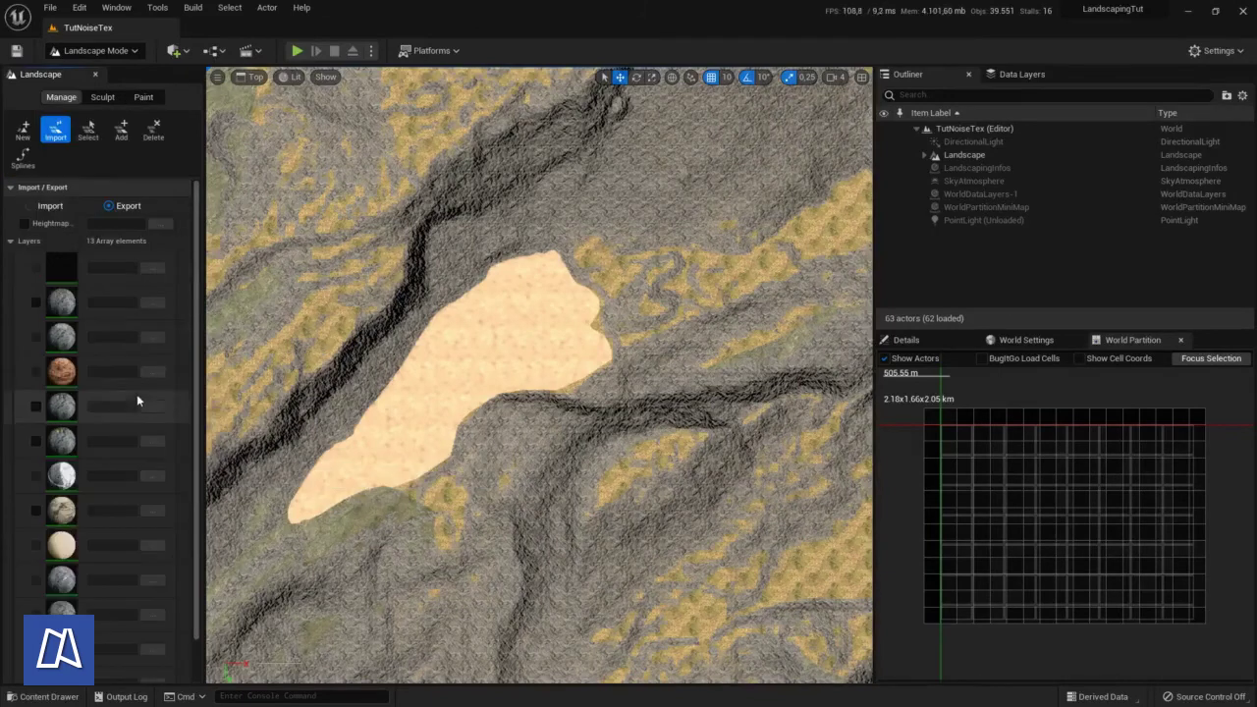
Mark the Grass, Forest, ForestDry and Beach layers for export and set the export_weightmaps destination
left_click(36, 302)
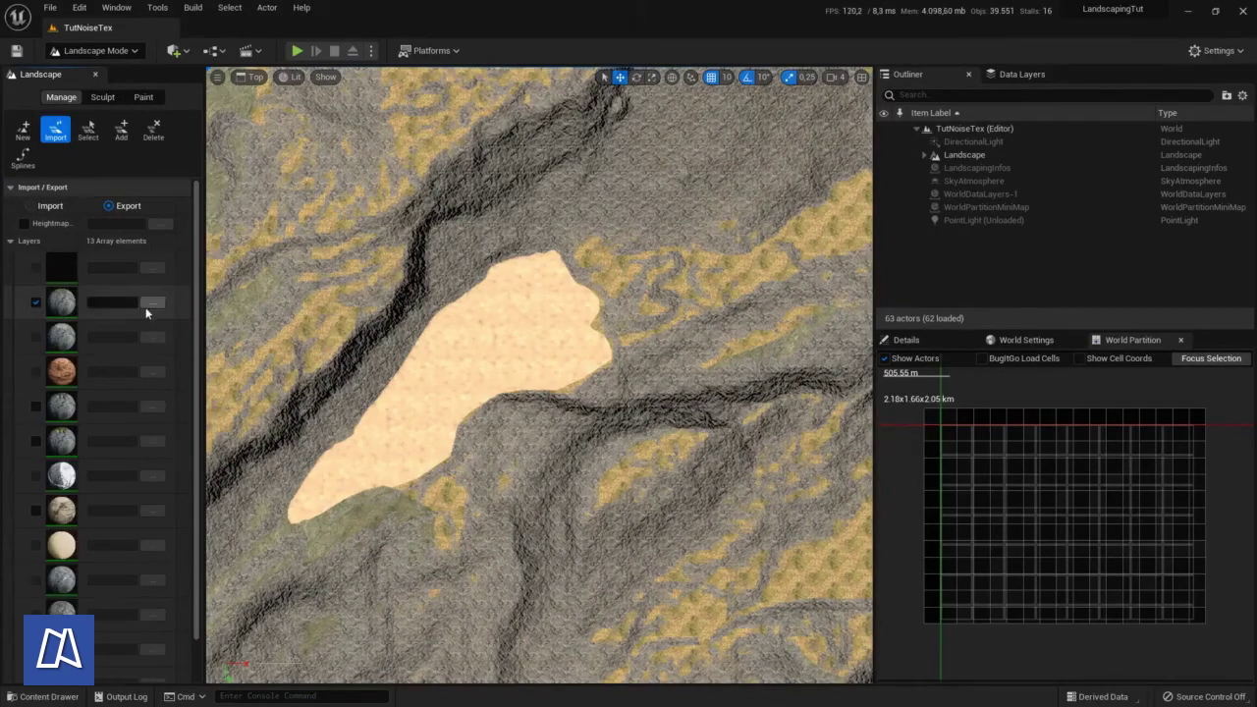
left_click(35, 406)
left_click(35, 440)
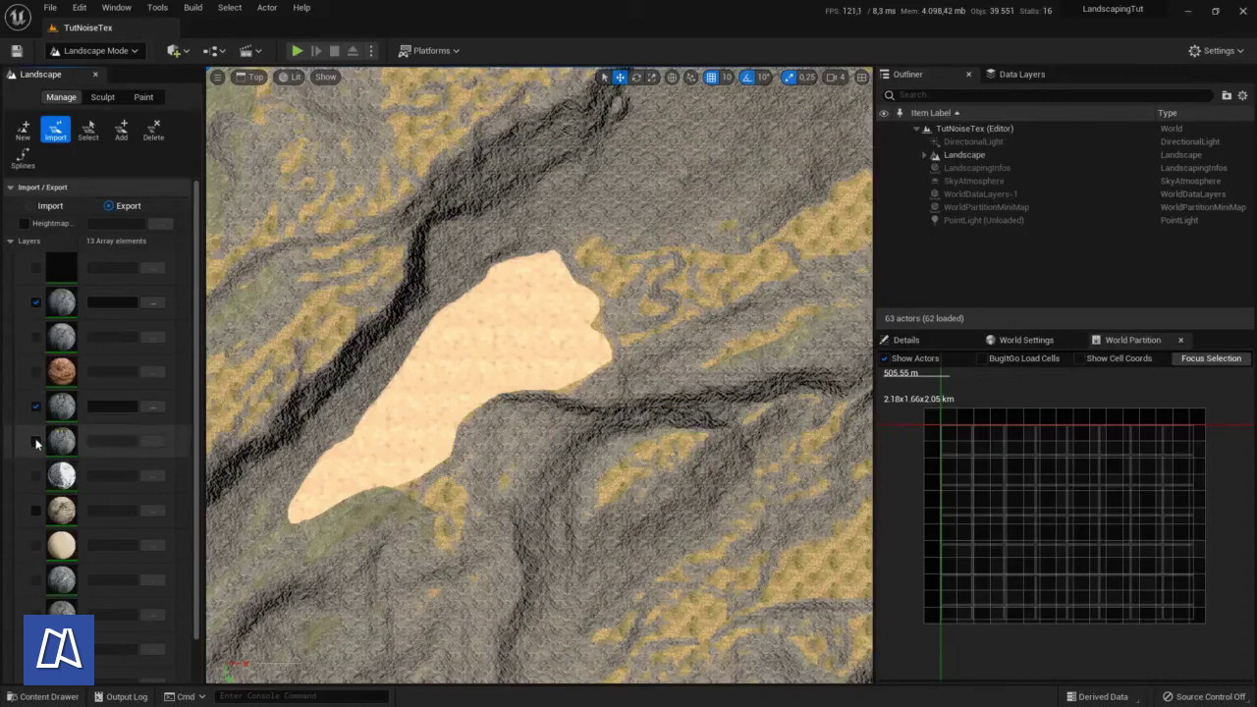
left_click(36, 510)
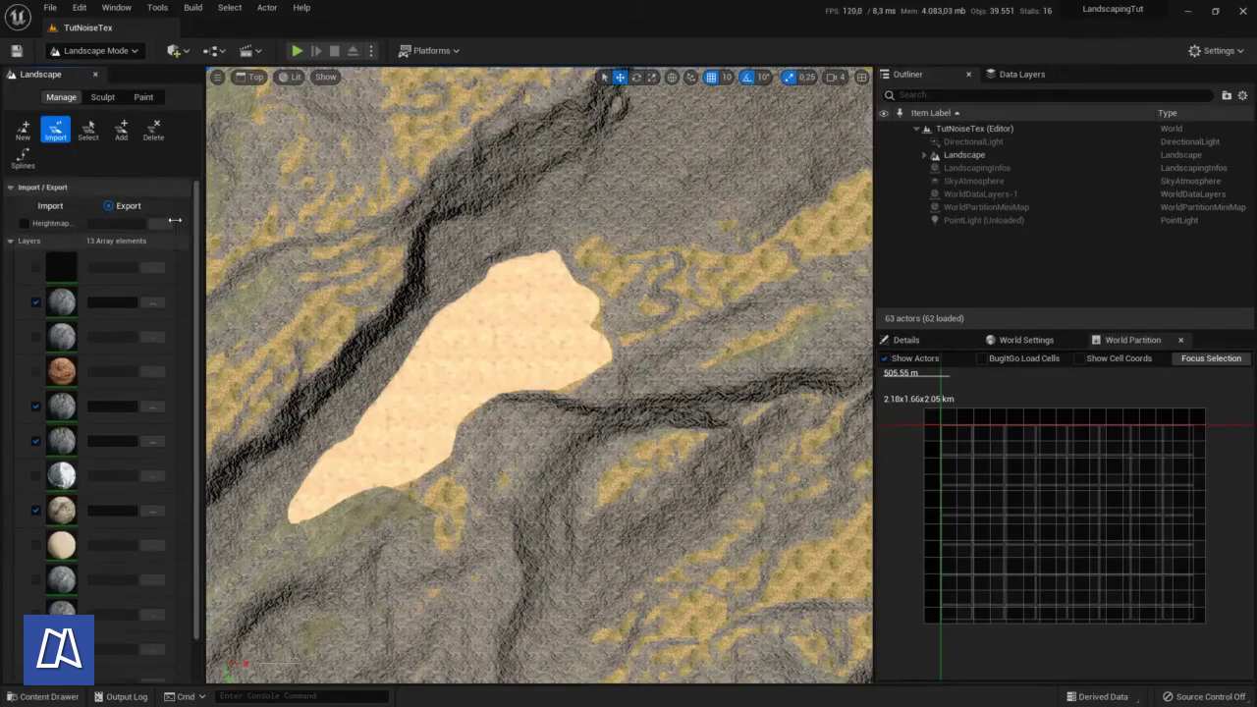
left_click(154, 303)
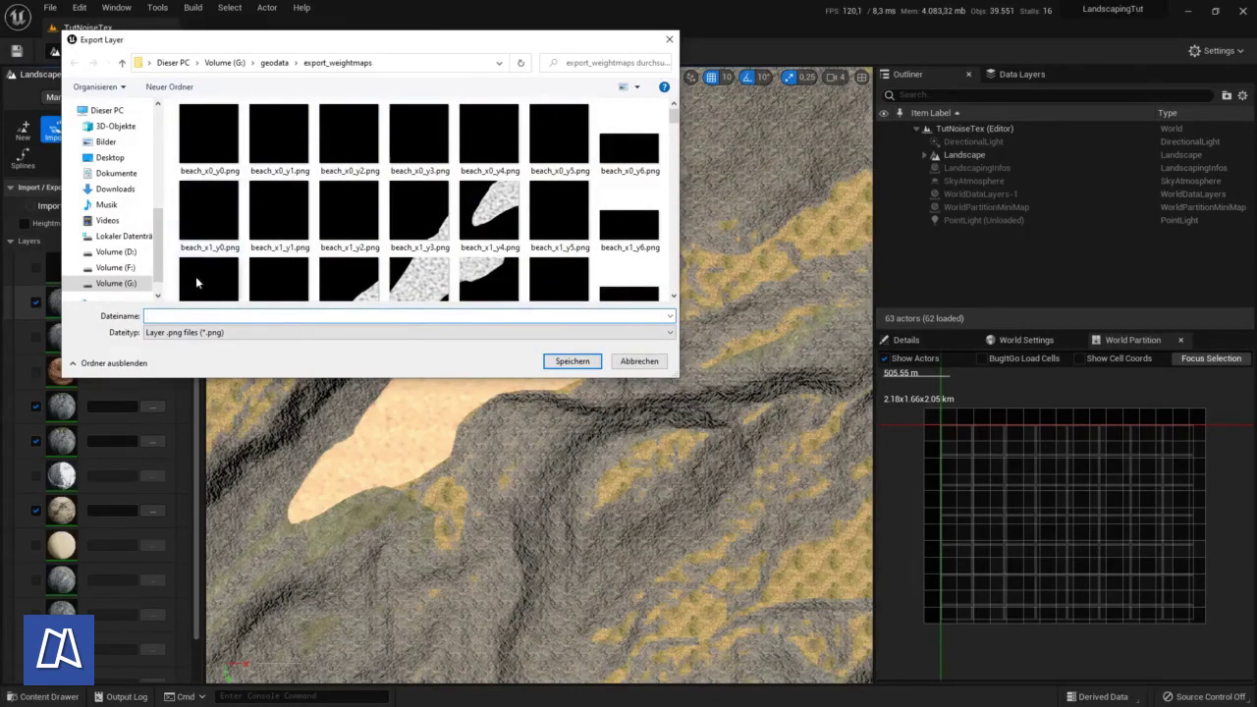
left_click(638, 362)
scroll(154, 477, "down", 1)
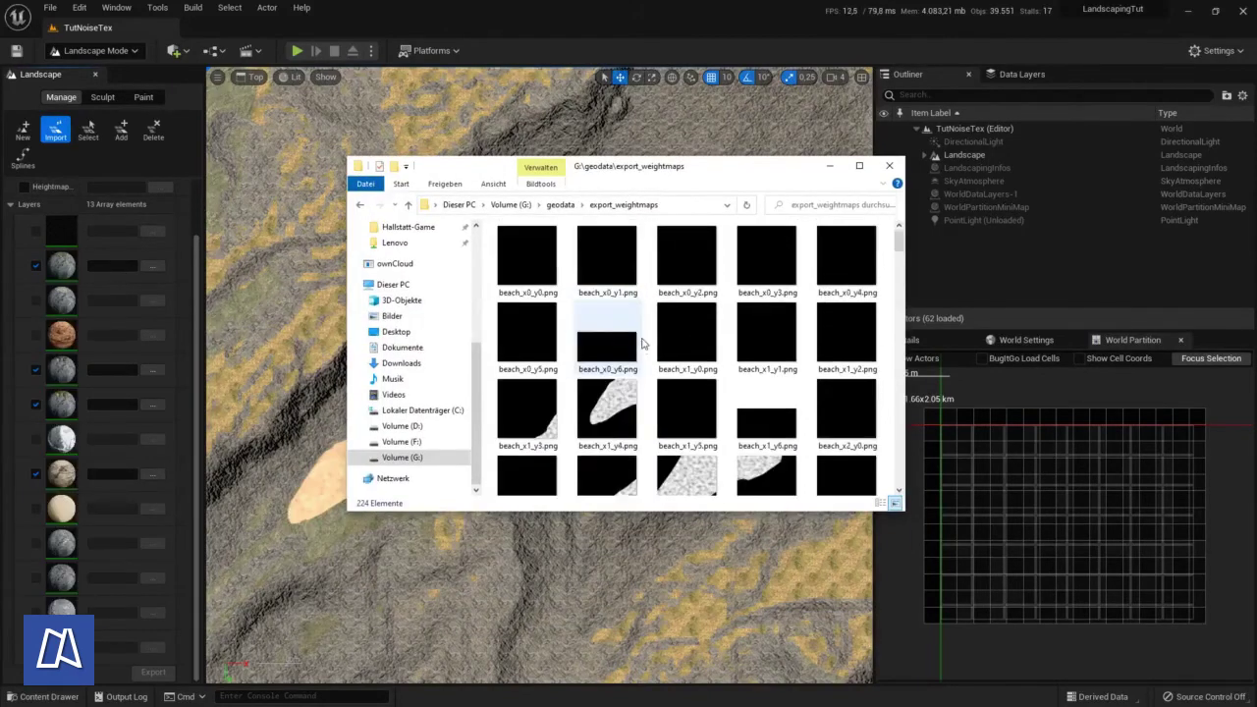
Browse the exported PNG tiles, checking beach_x1_y4.png and grass_x3_y2.png
left_click_drag(723, 168, 1028, 115)
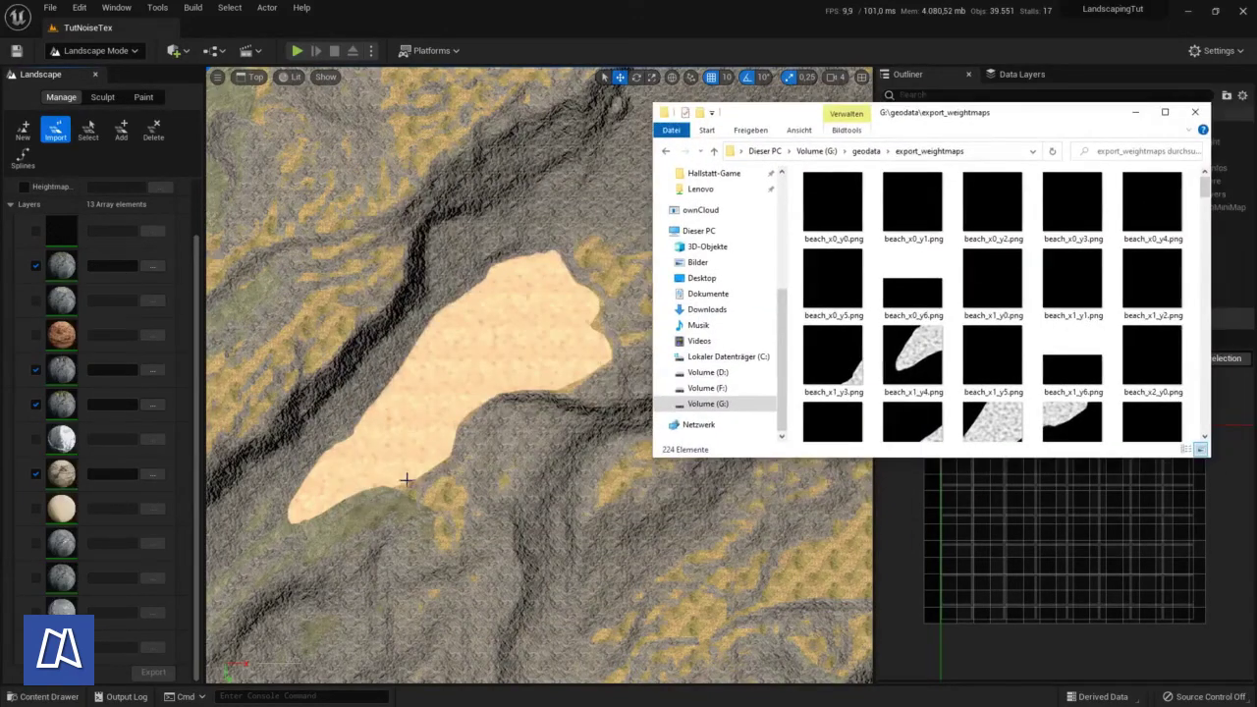
left_click(913, 355)
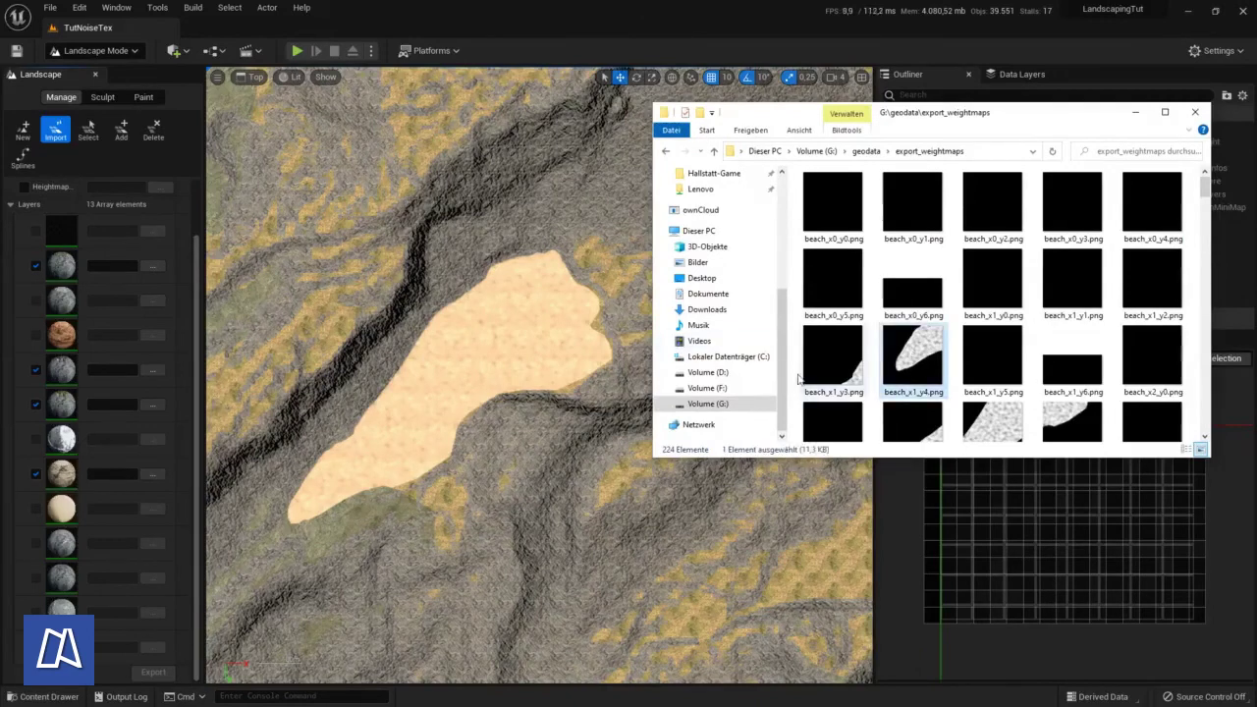
scroll(915, 363, "down", 6)
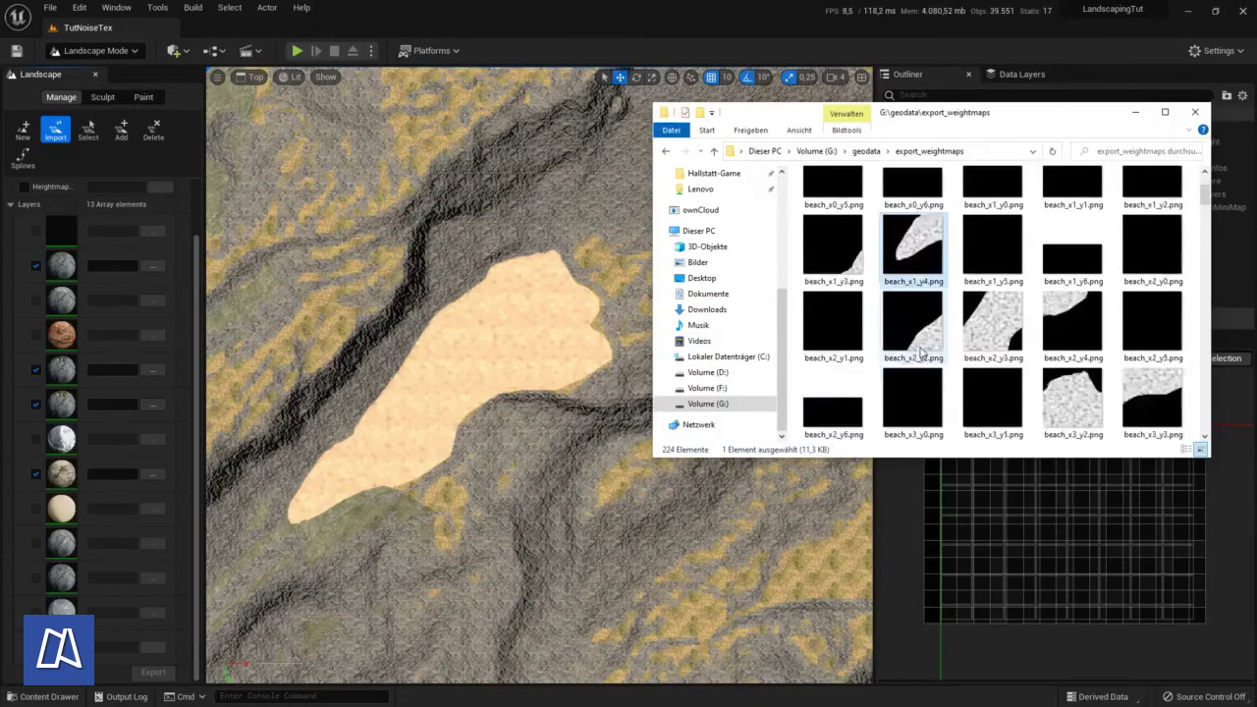
scroll(913, 302, "down", 10)
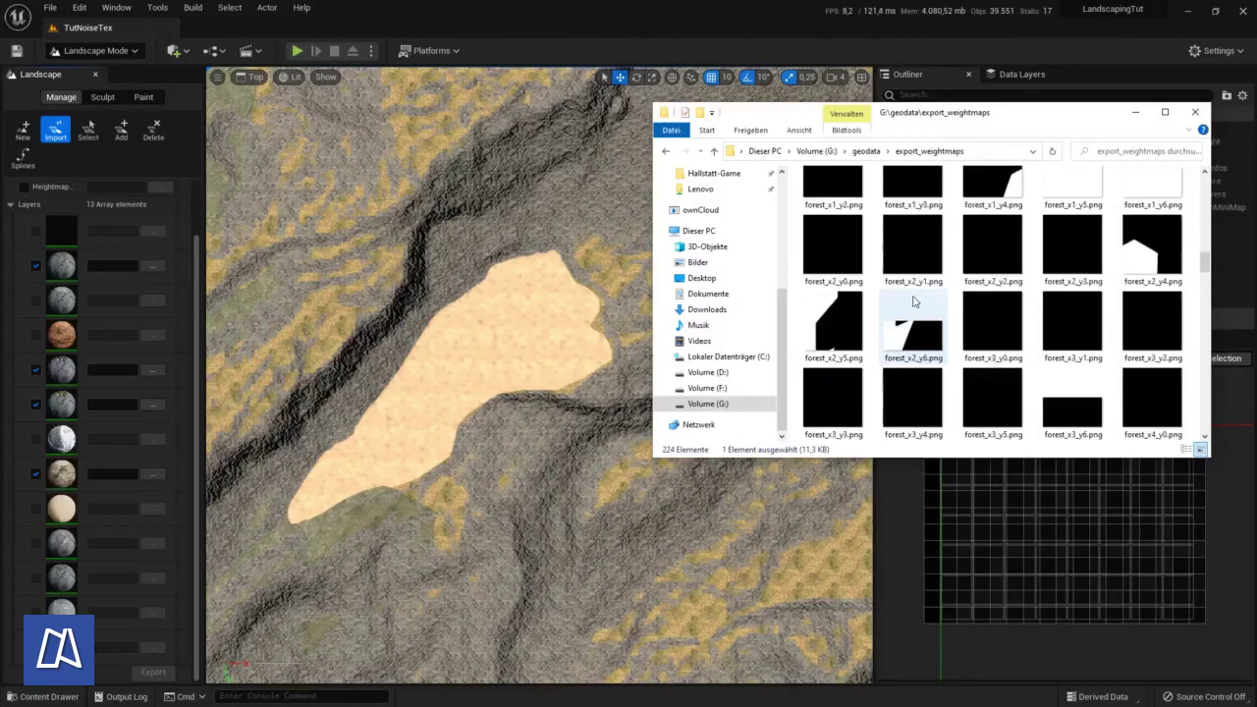
scroll(913, 302, "down", 10)
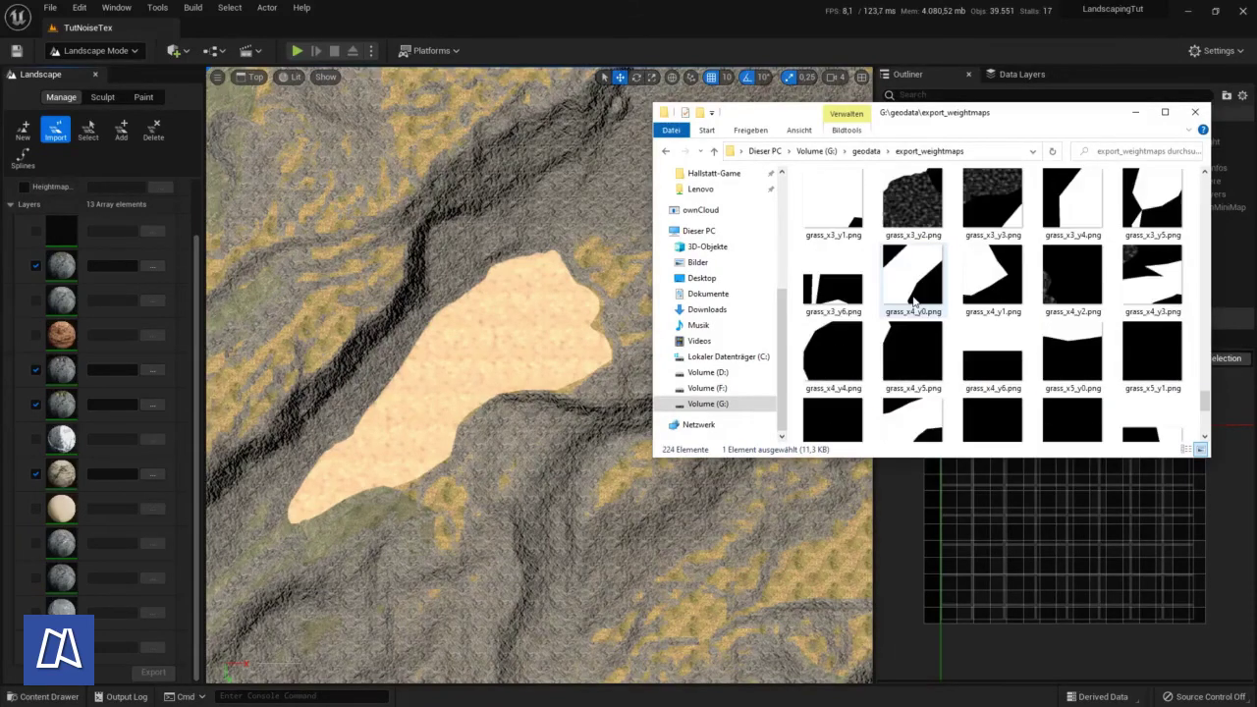
left_click(912, 201)
scroll(928, 314, "up", 3)
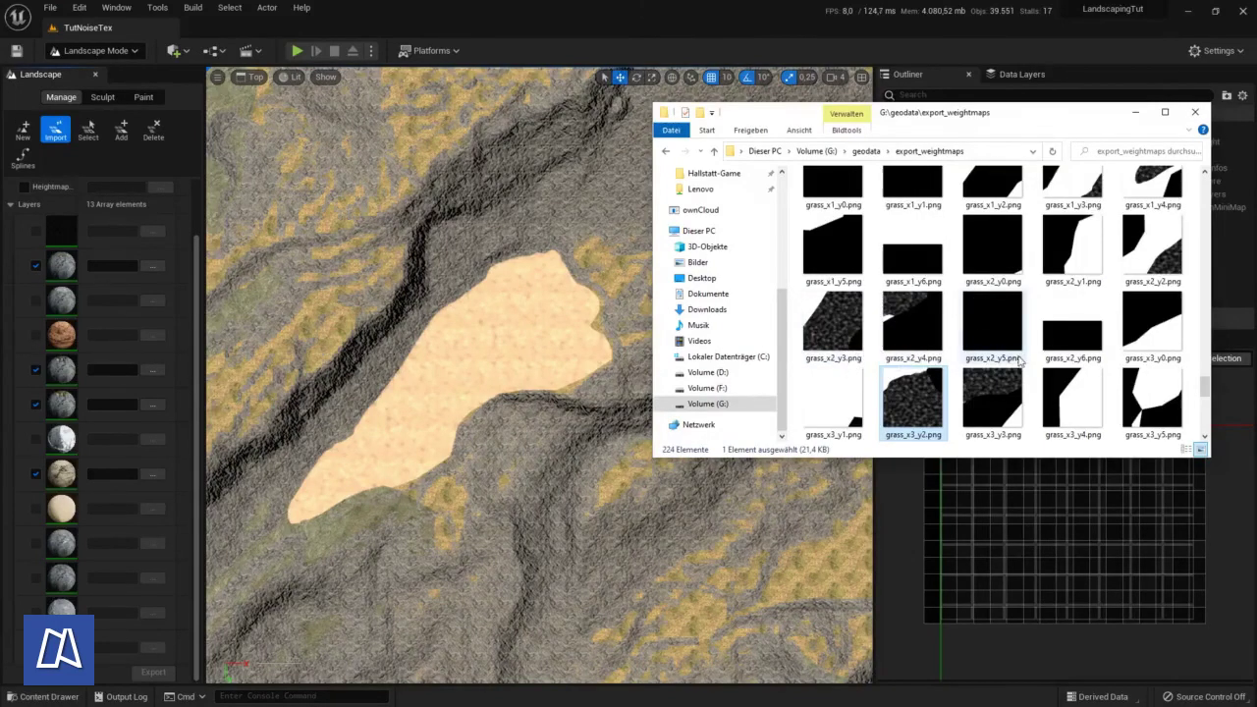
scroll(975, 330, "up", 10)
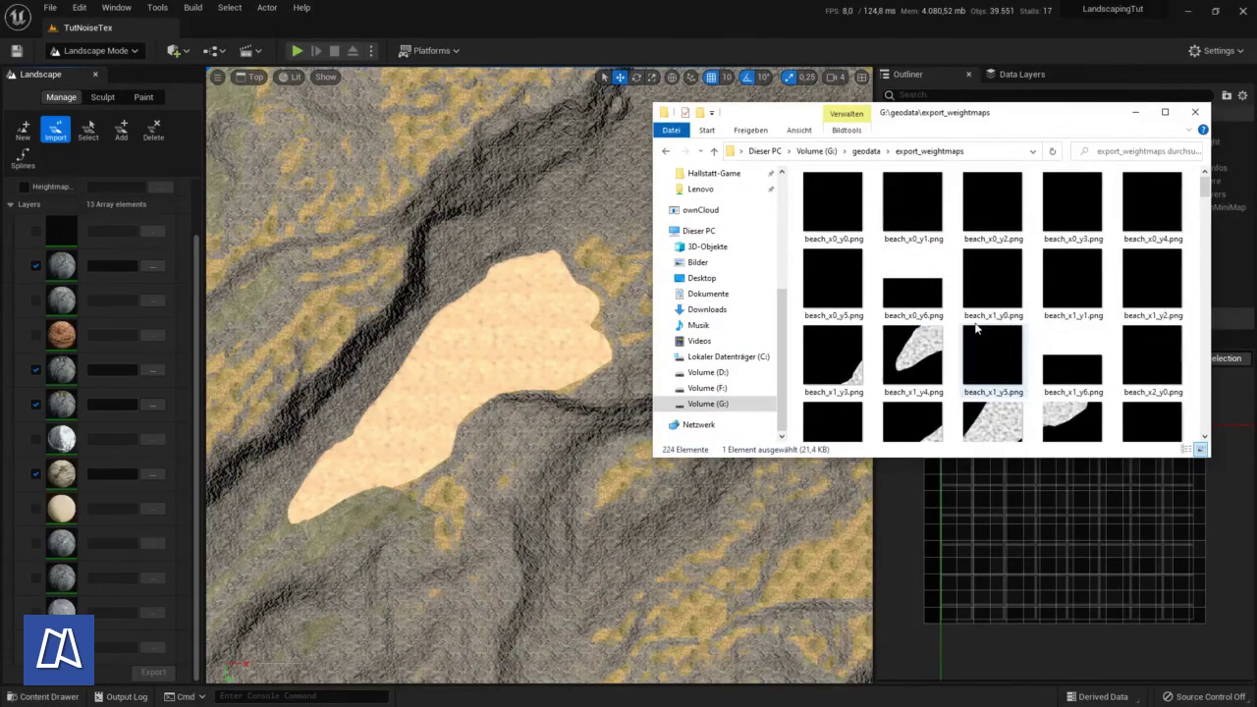
scroll(975, 330, "down", 3)
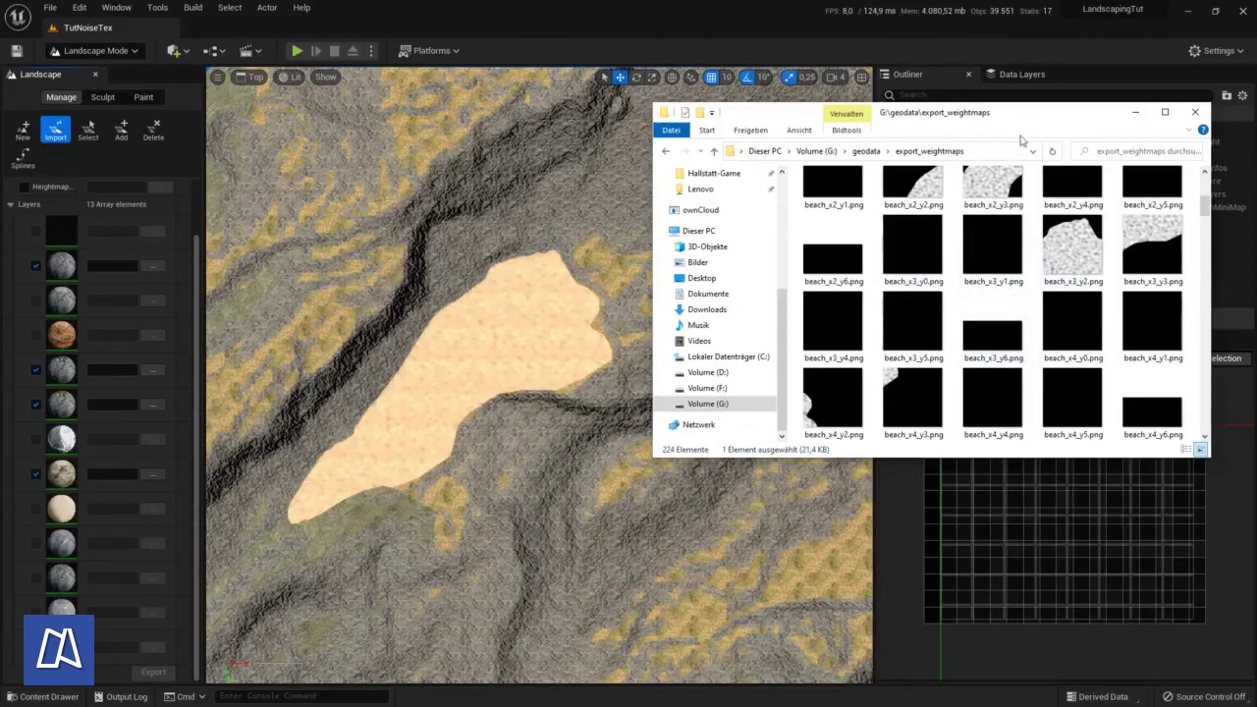
Move the export_weightmaps folder window aside and close it
left_click_drag(994, 118, 875, 145)
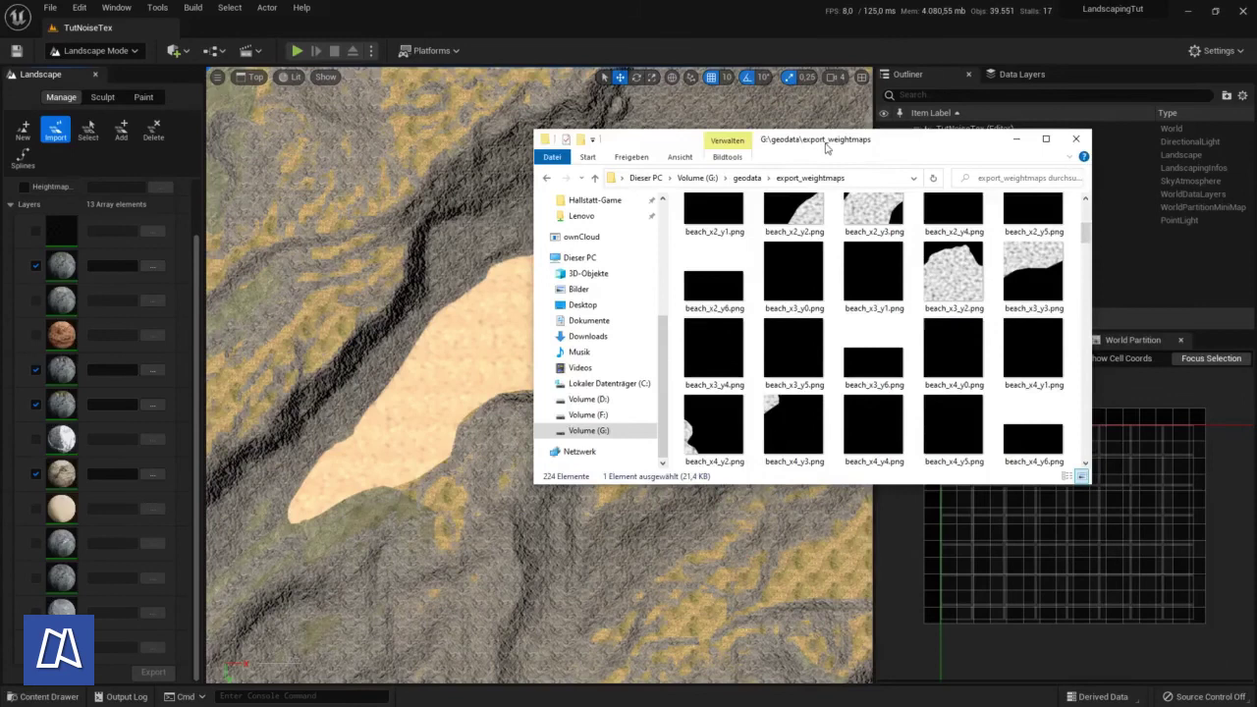
left_click_drag(798, 162, 782, 170)
left_click(1060, 146)
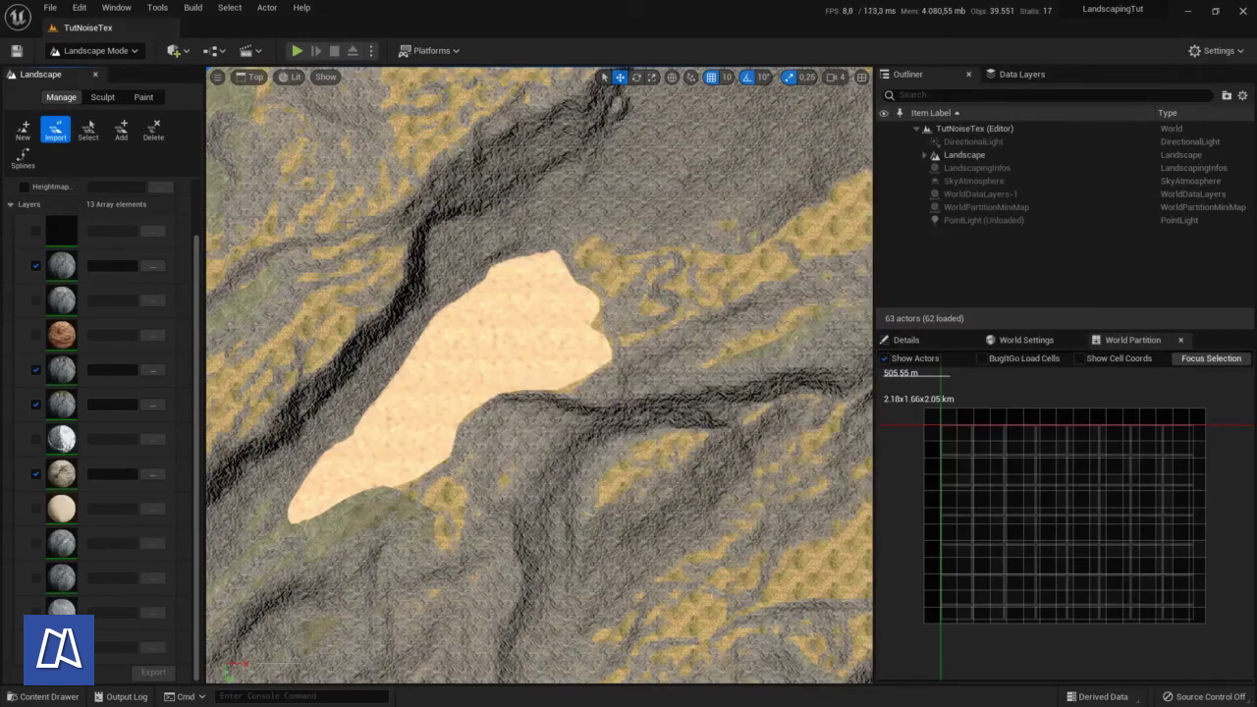
left_click(98, 50)
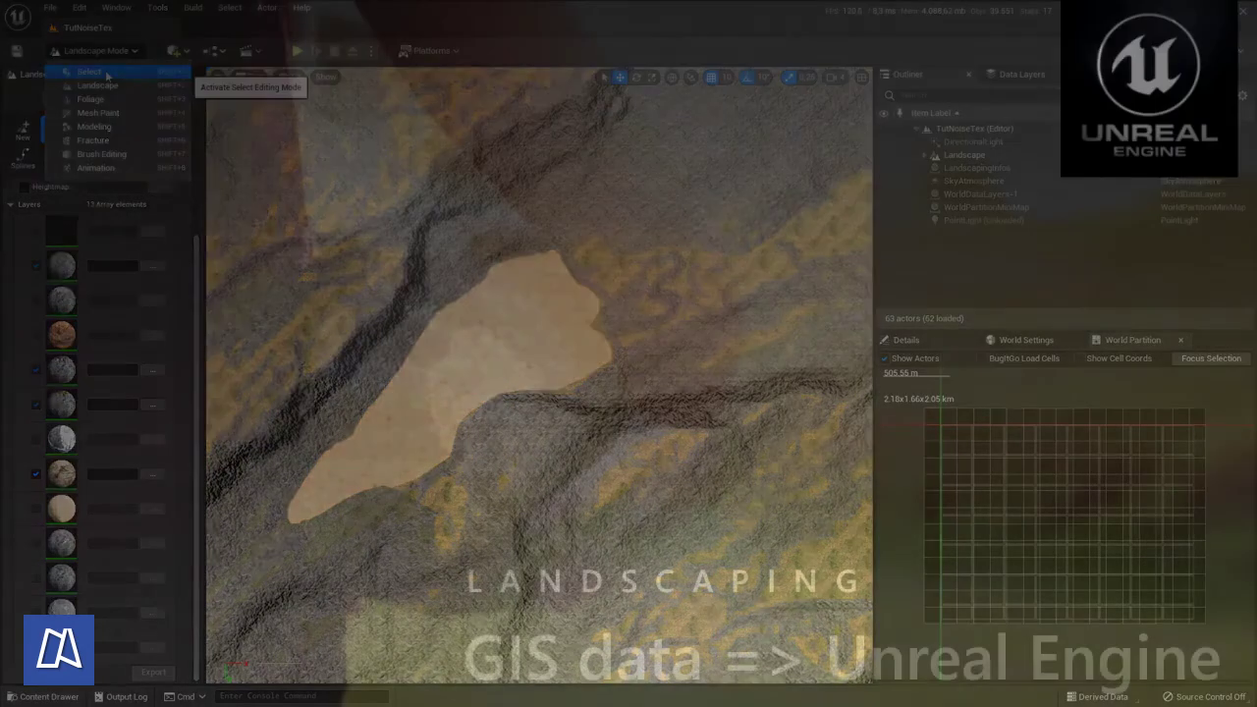